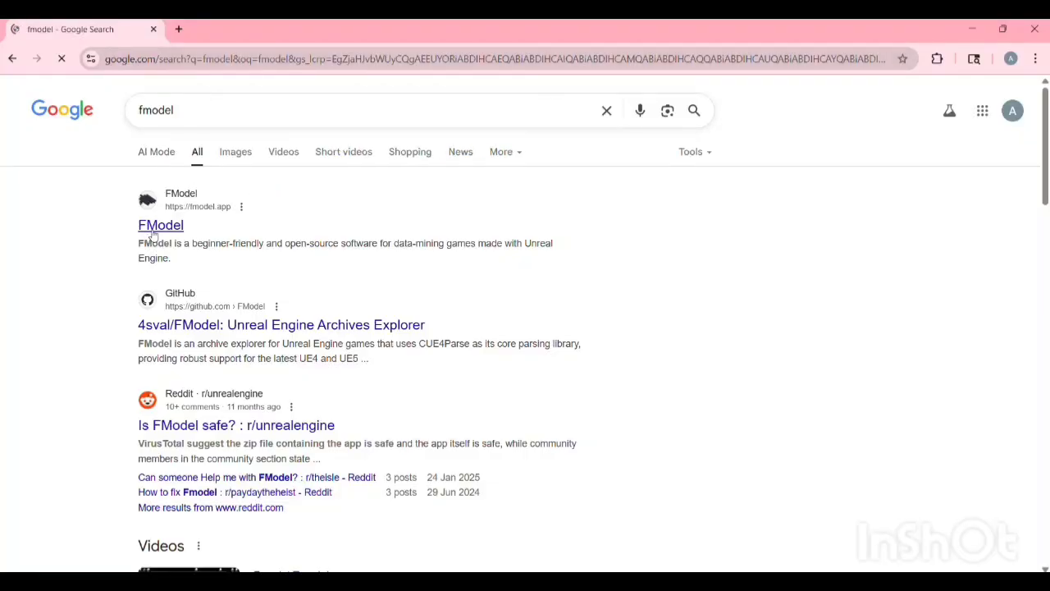
Step: Open the official FModel website from the search results
left_click(152, 233)
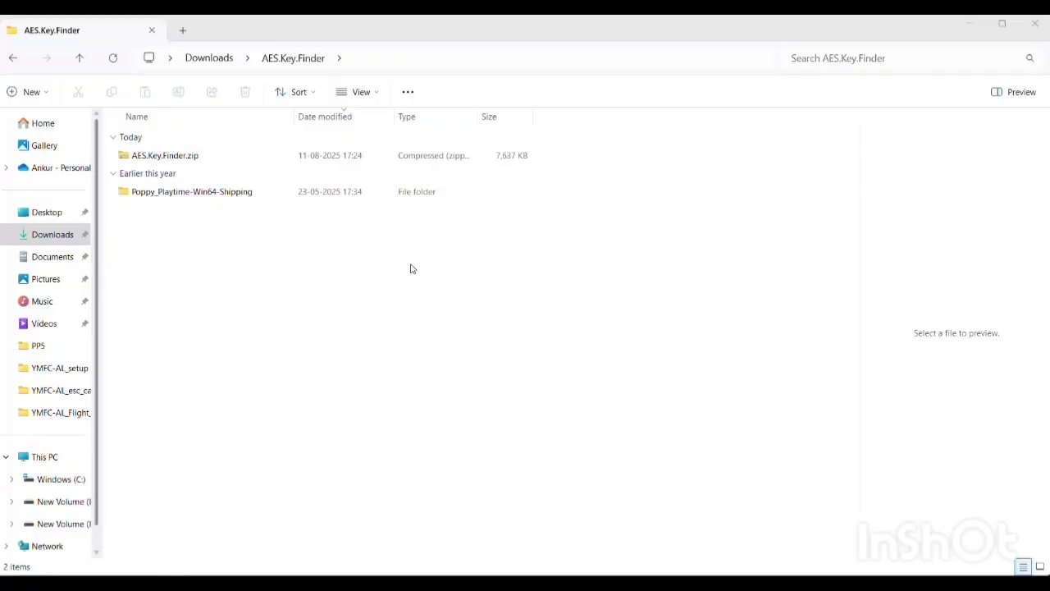
Step: Extract AES.Key.Finder.zip into the suggested AES.Key.Finder folder and delete the original zip archive
left_click(169, 161)
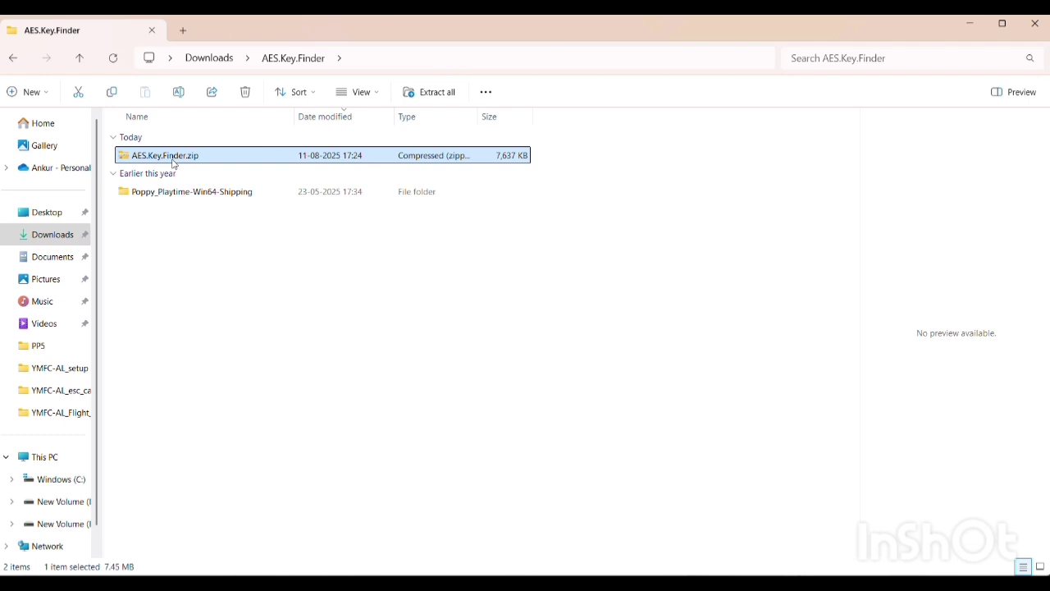
right_click(174, 163)
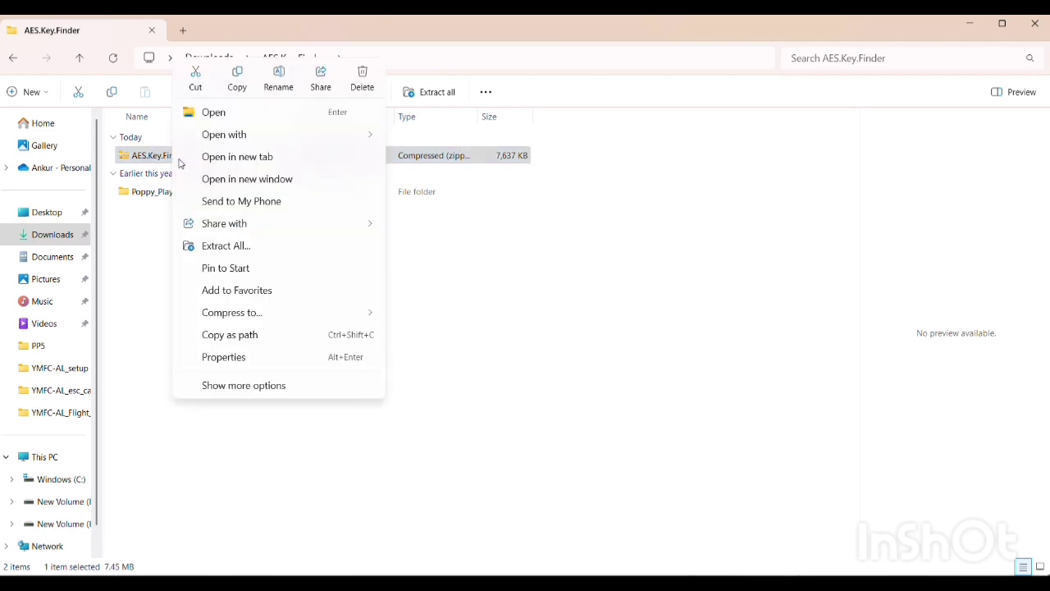
left_click(272, 246)
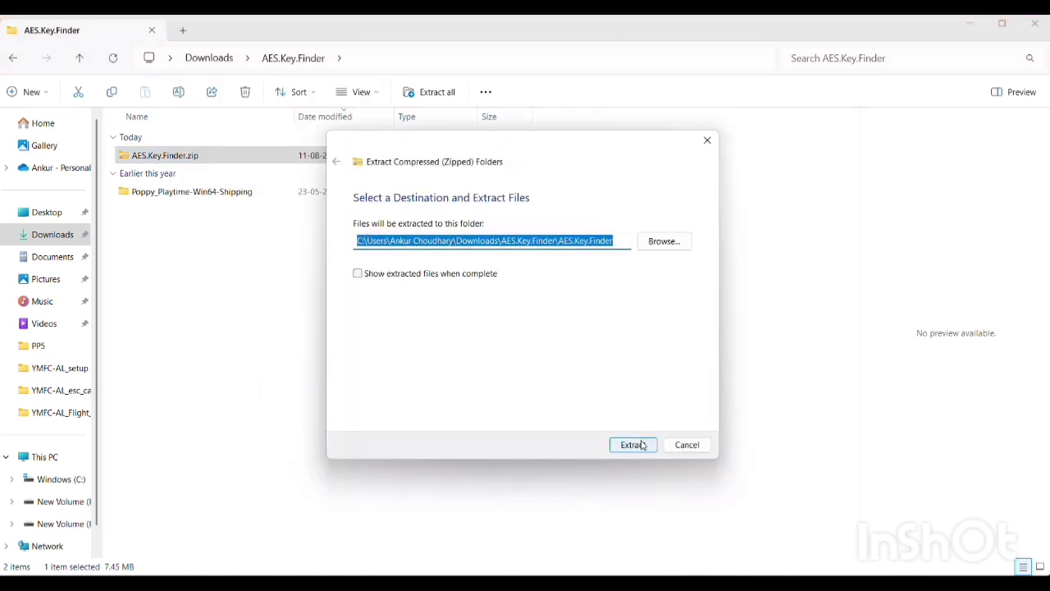
left_click(634, 445)
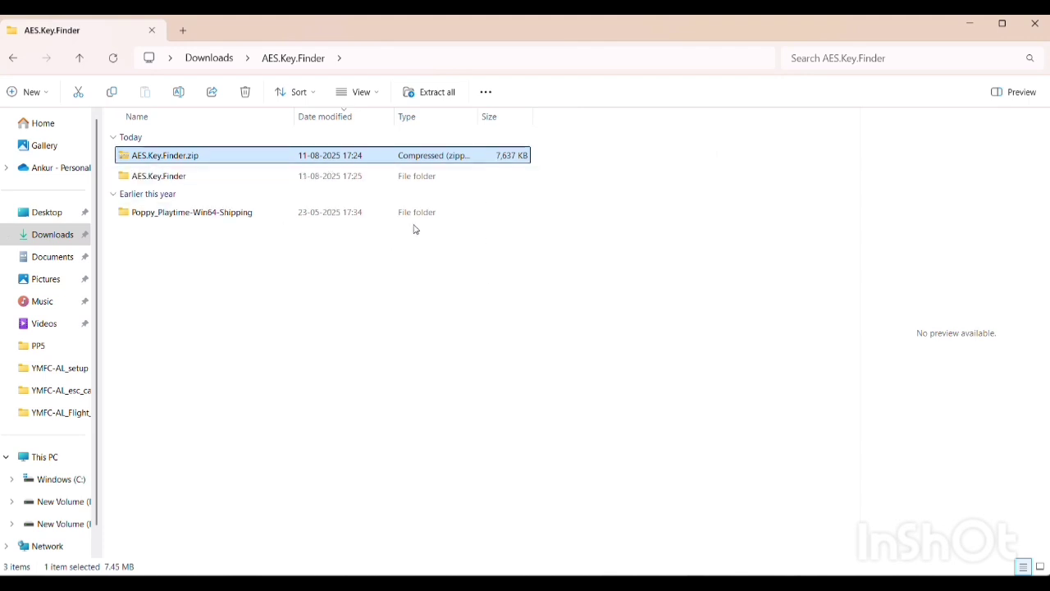
key("Delete")
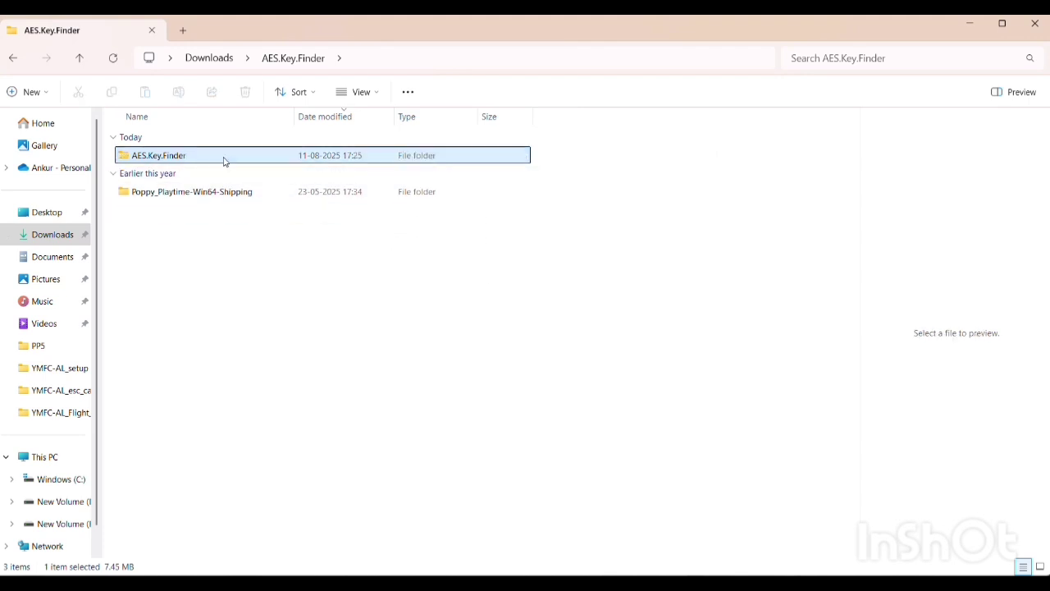
Step: Open the innermost AES.Key.Finder folder of the extracted files
double_click(224, 155)
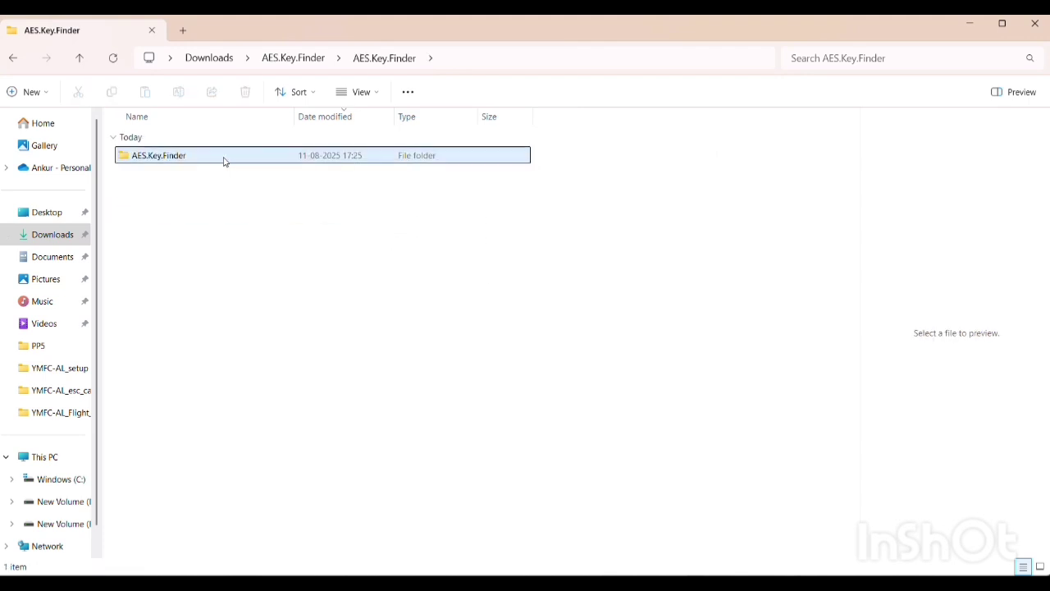
double_click(224, 155)
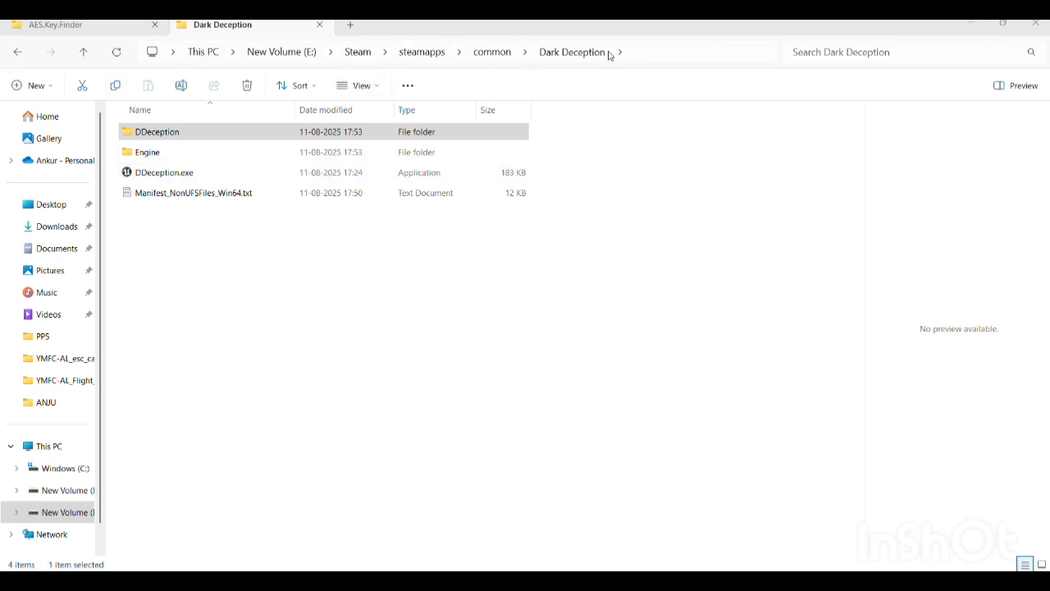
Step: Copy DDeception-Win64-Shipping.exe from Dark Deception's DDeception\Binaries\Win64 folder into the innermost AES.Key.Finder folder
left_click(170, 133)
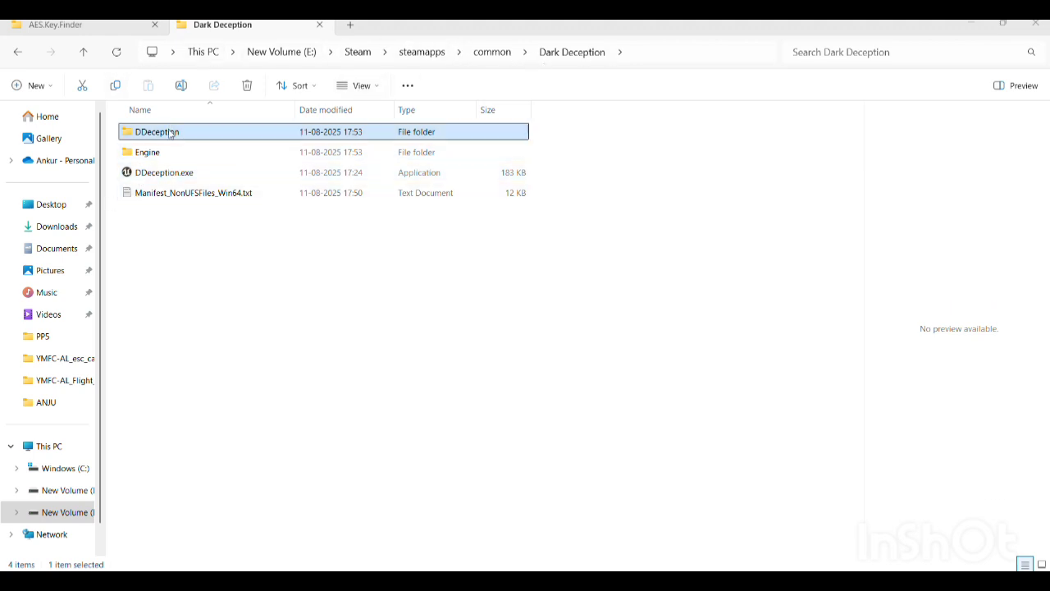
double_click(170, 134)
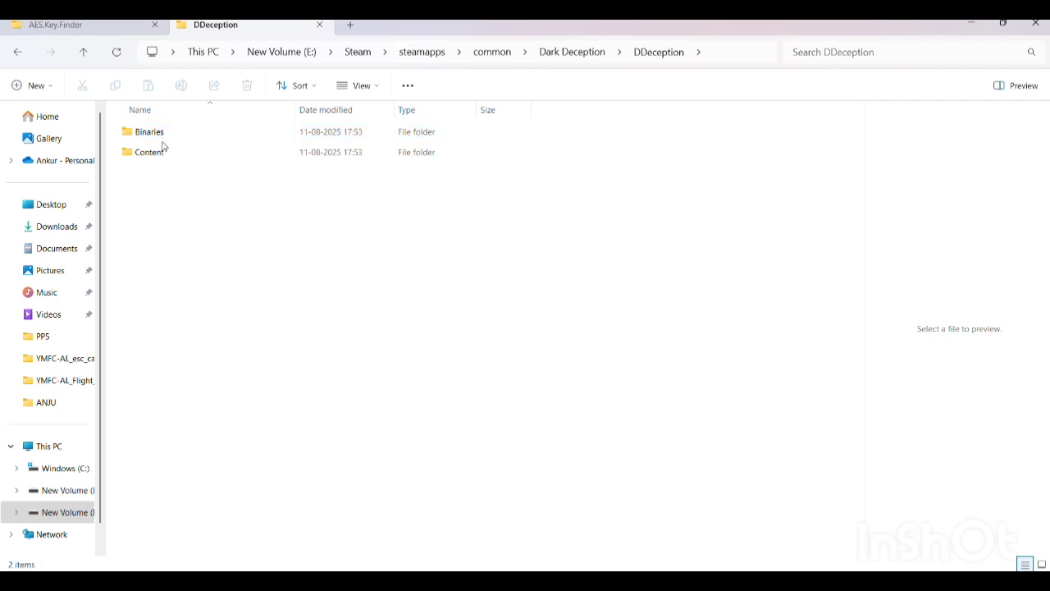
double_click(164, 138)
double_click(156, 133)
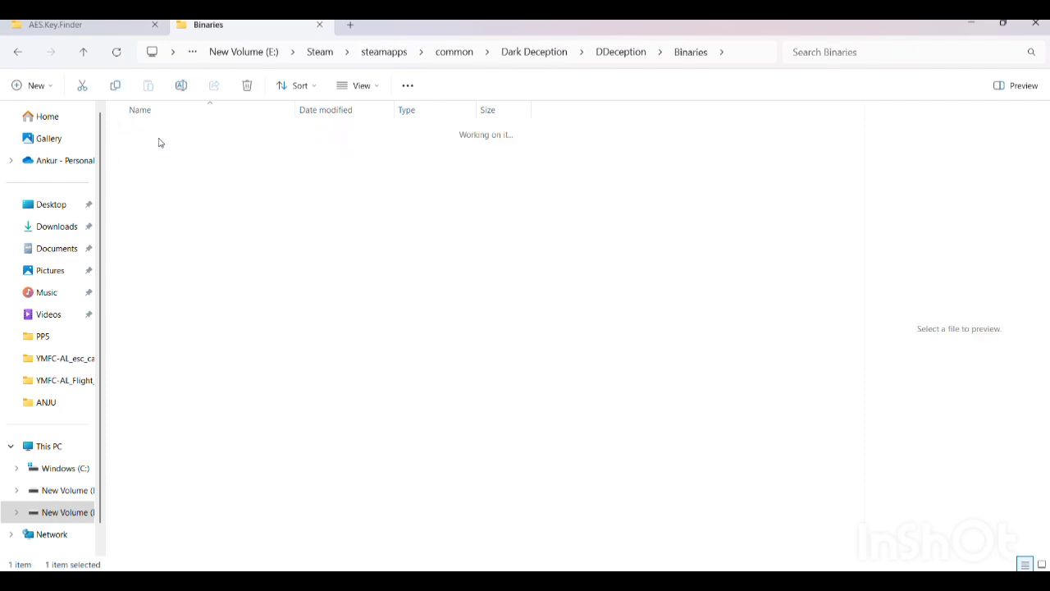
scroll(224, 273, "down", 7)
scroll(224, 273, "down", 4)
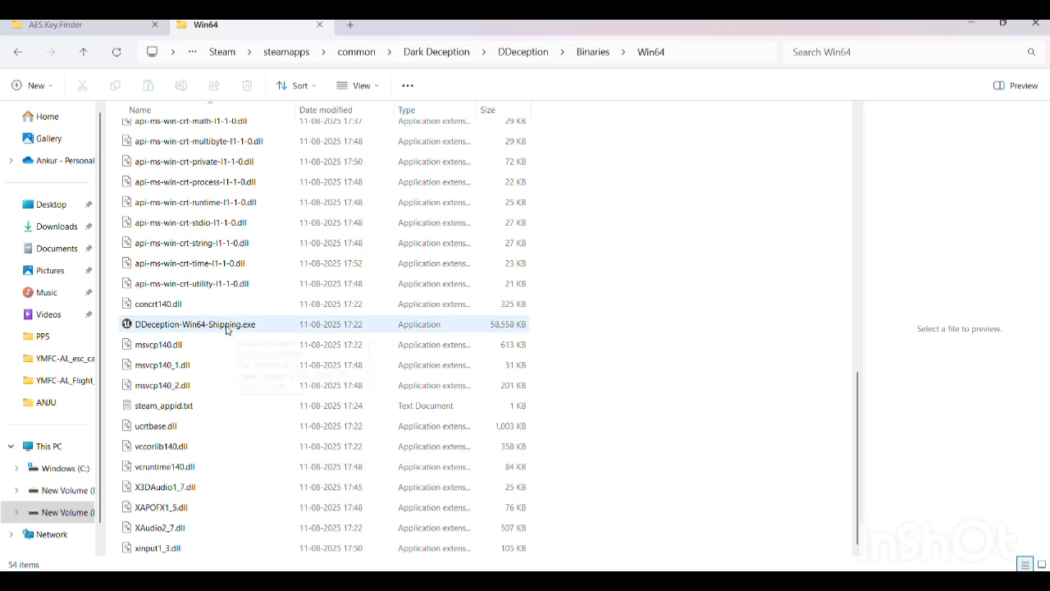
left_click(56, 25)
left_click(187, 172)
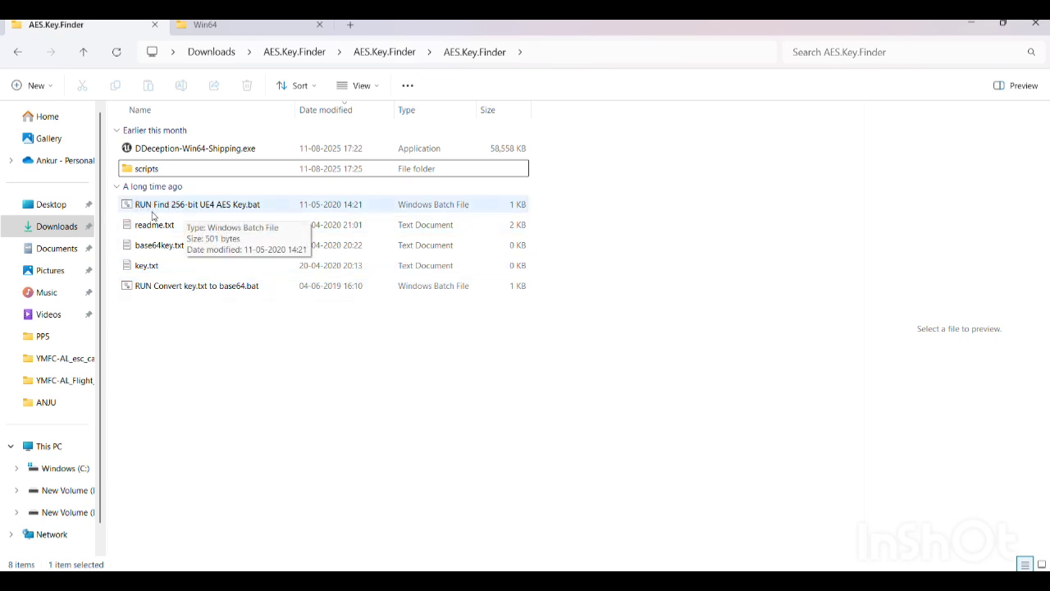
Step: Run the "RUN Find 256-bit UE4 AES Key.bat" script and continue through its pauses until the scan of the game executable finishes
left_click(169, 210)
key("F2")
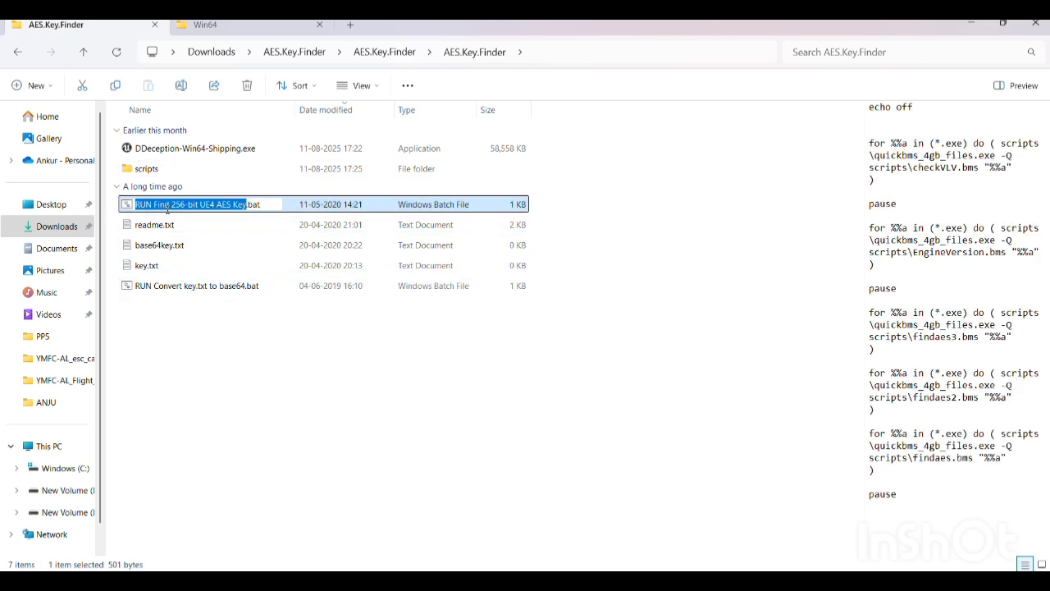
left_click(402, 206)
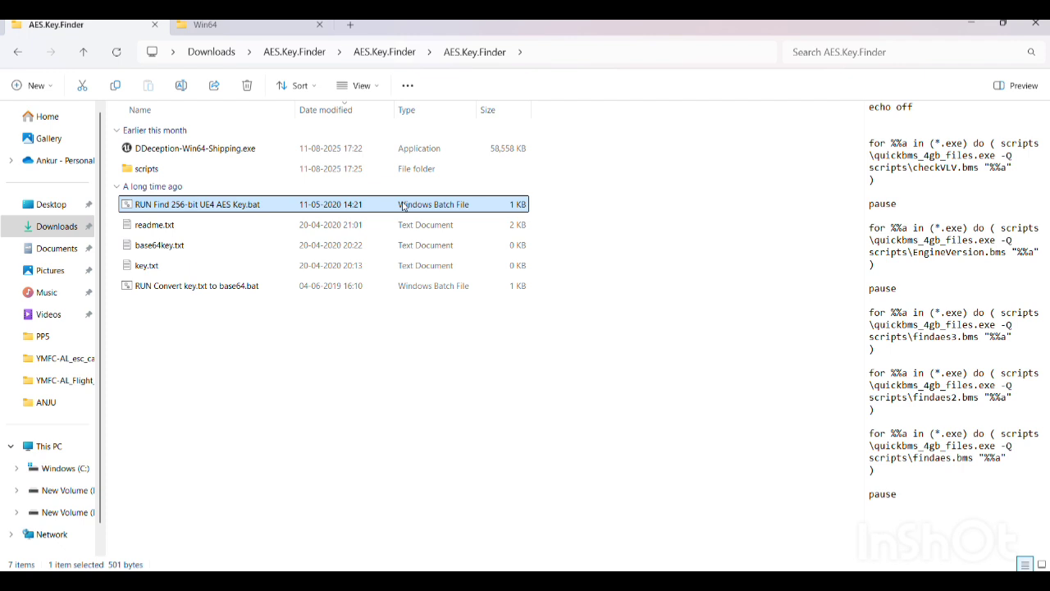
double_click(402, 206)
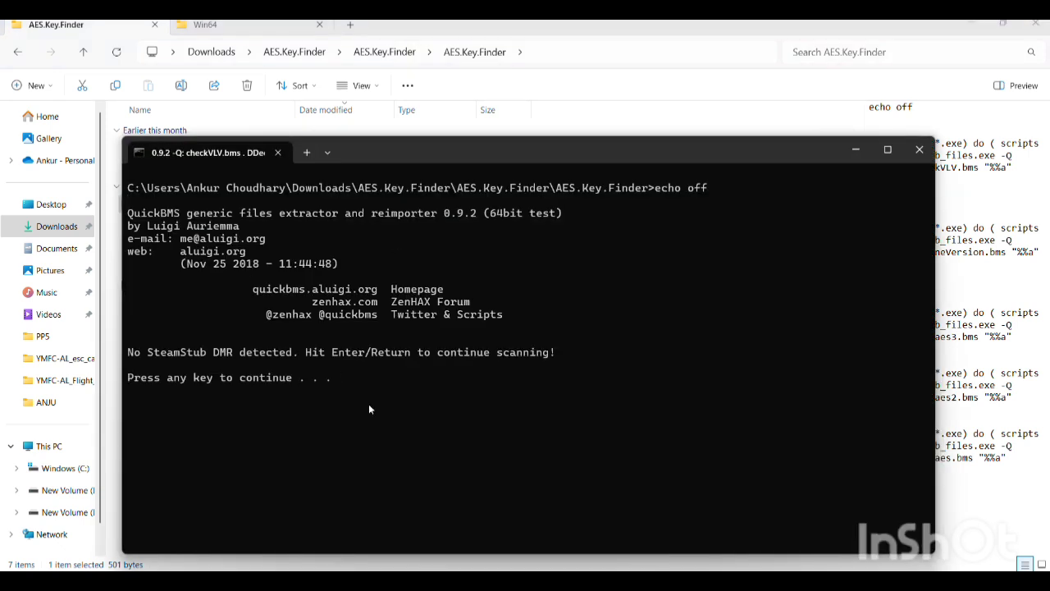
key("Return")
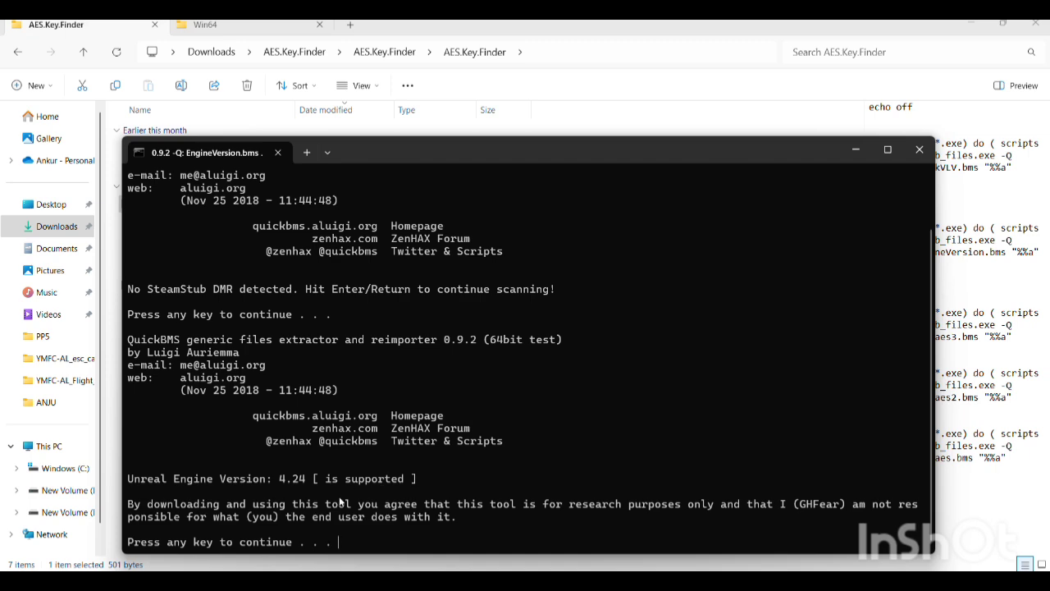
key("Return")
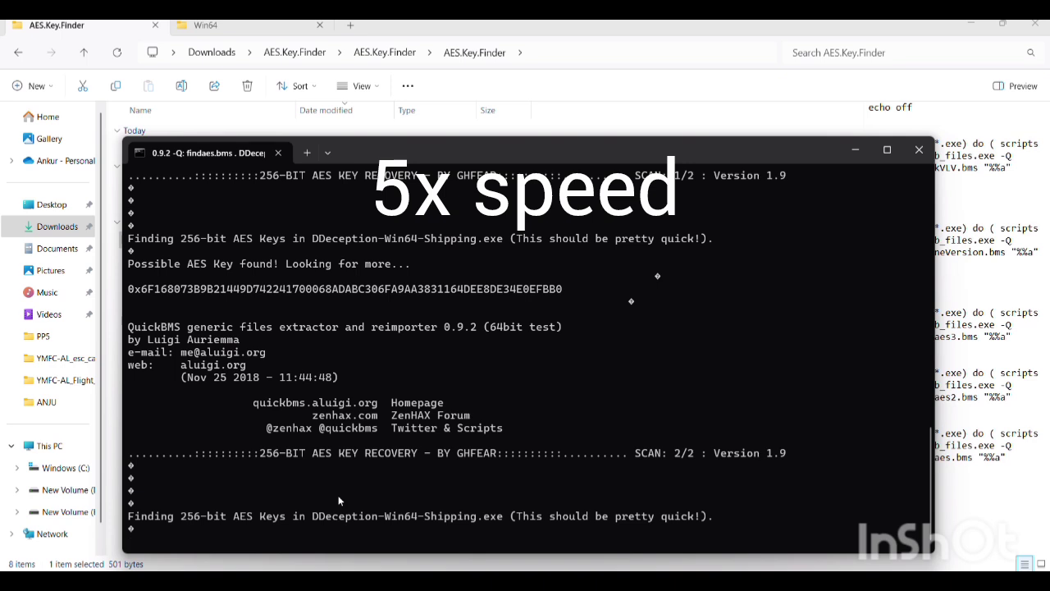
key("Return")
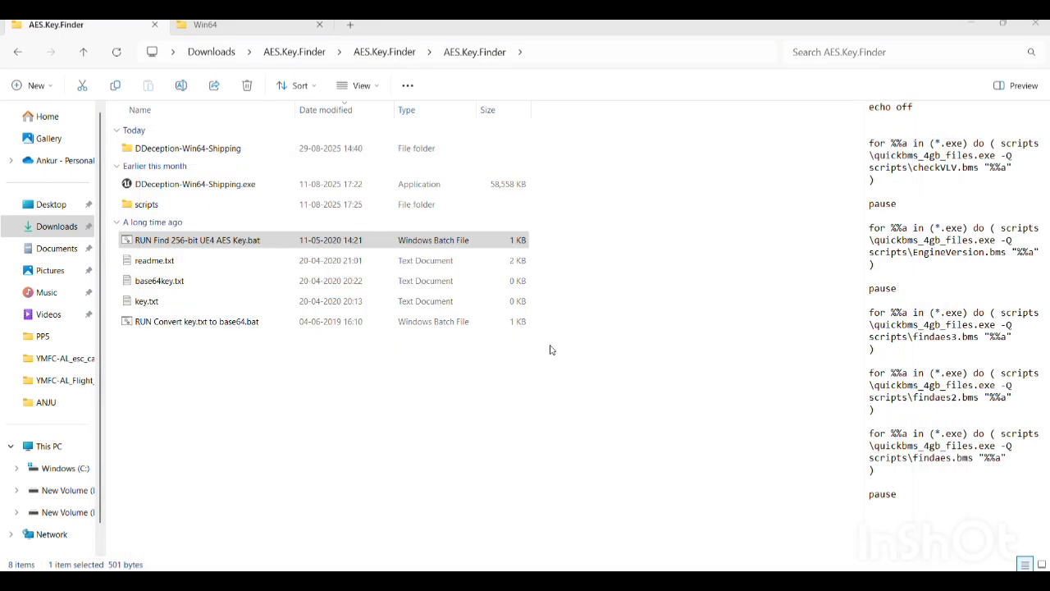
Step: Open the 35684016 subfolder of the generated DDeception-Win64-Shipping folder and select the AES key in its file's name for copying
double_click(238, 150)
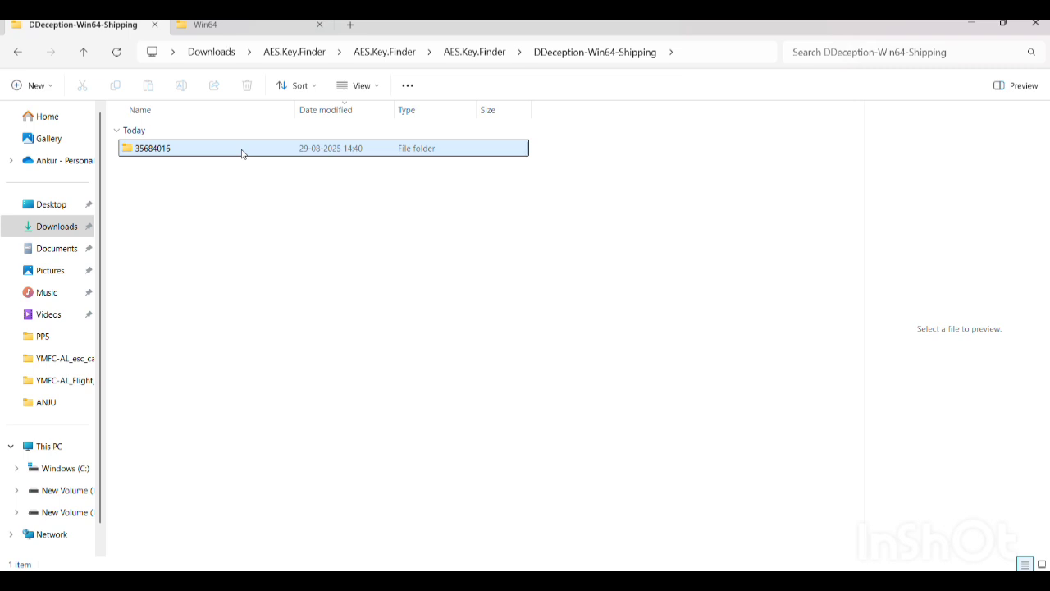
double_click(242, 150)
left_click(192, 154)
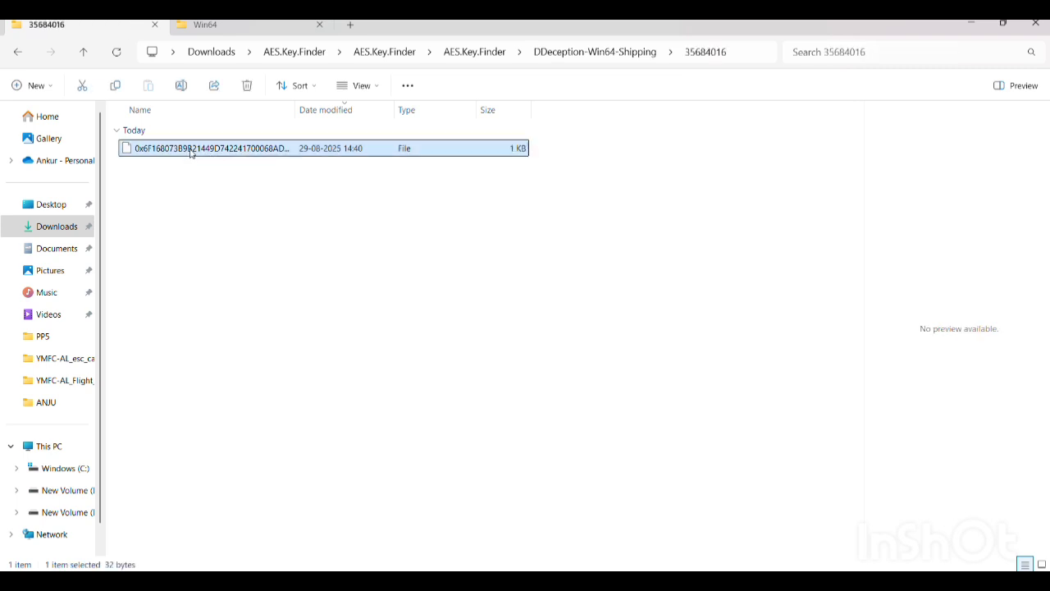
right_click(199, 150)
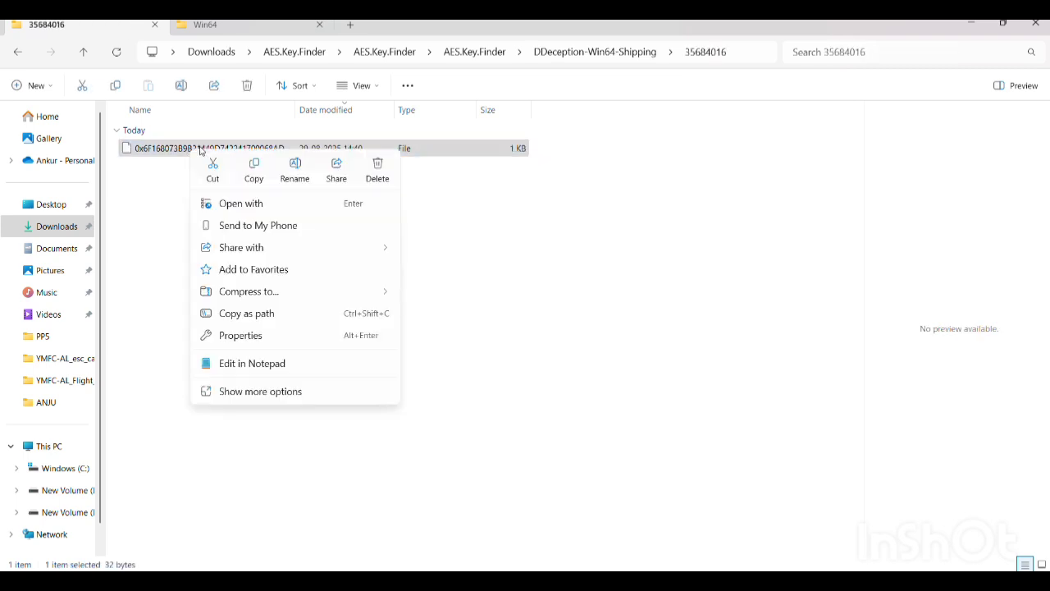
left_click(295, 171)
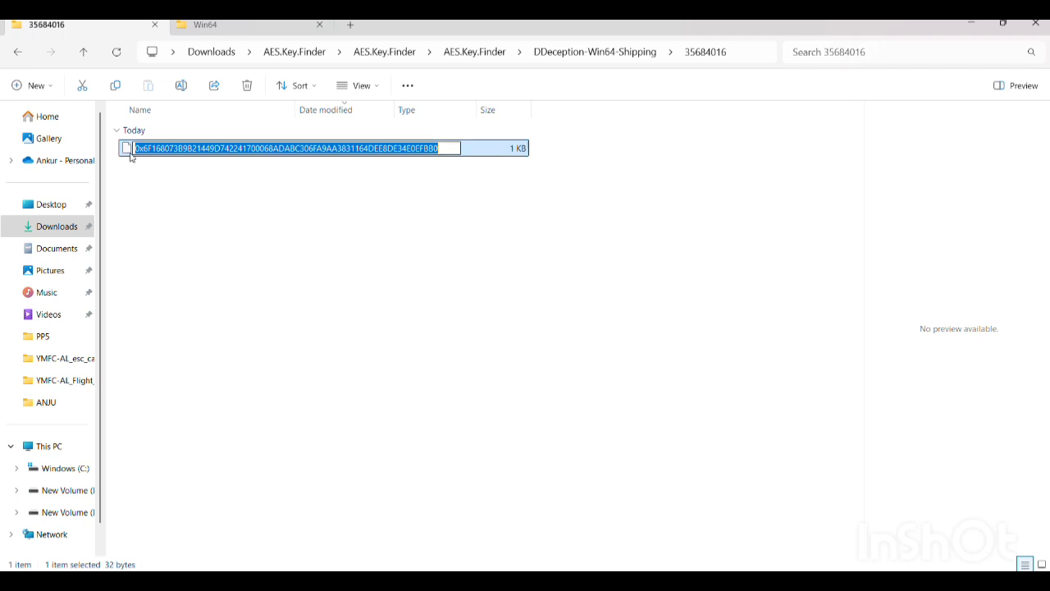
left_click(276, 257)
left_click(276, 258)
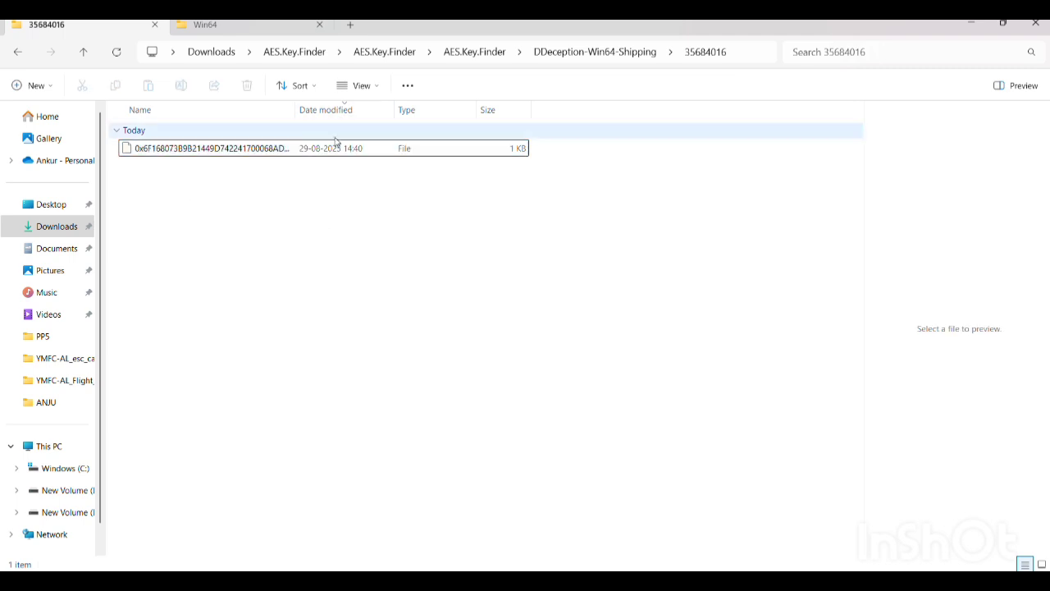
left_click(331, 147)
right_click(334, 146)
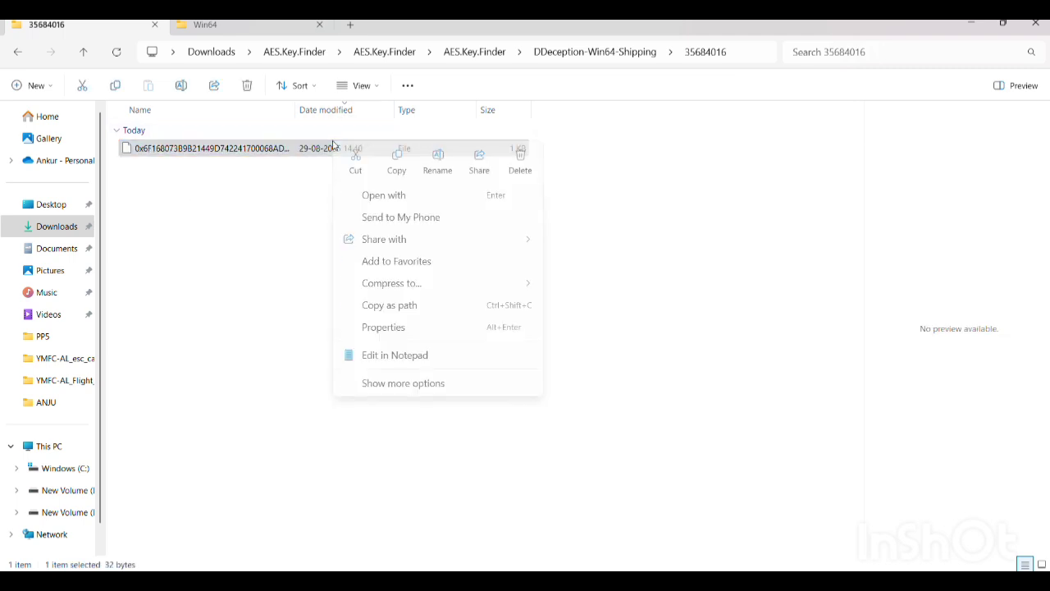
left_click(438, 159)
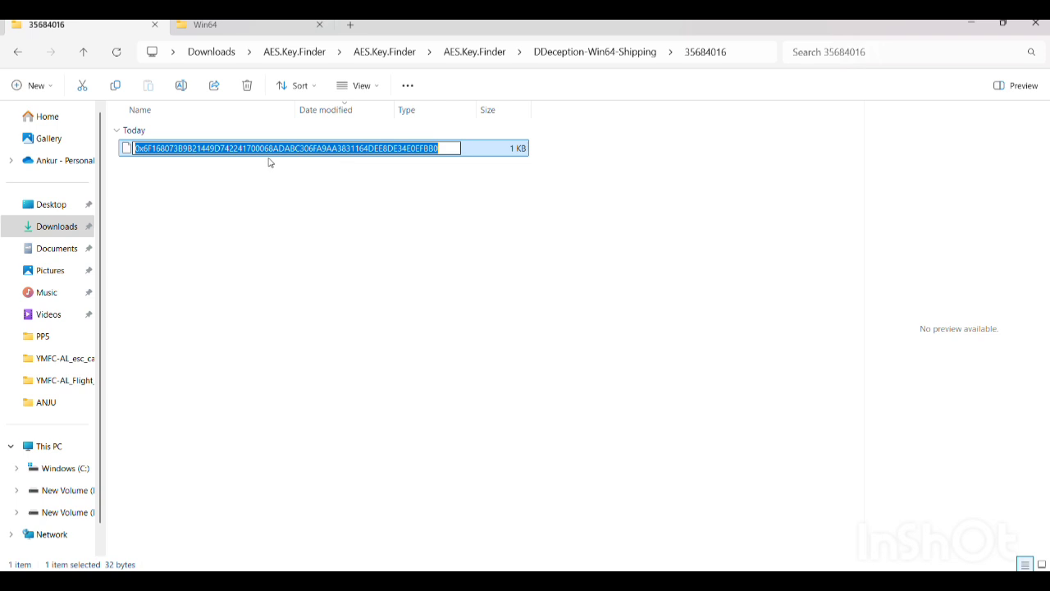
left_click(383, 248)
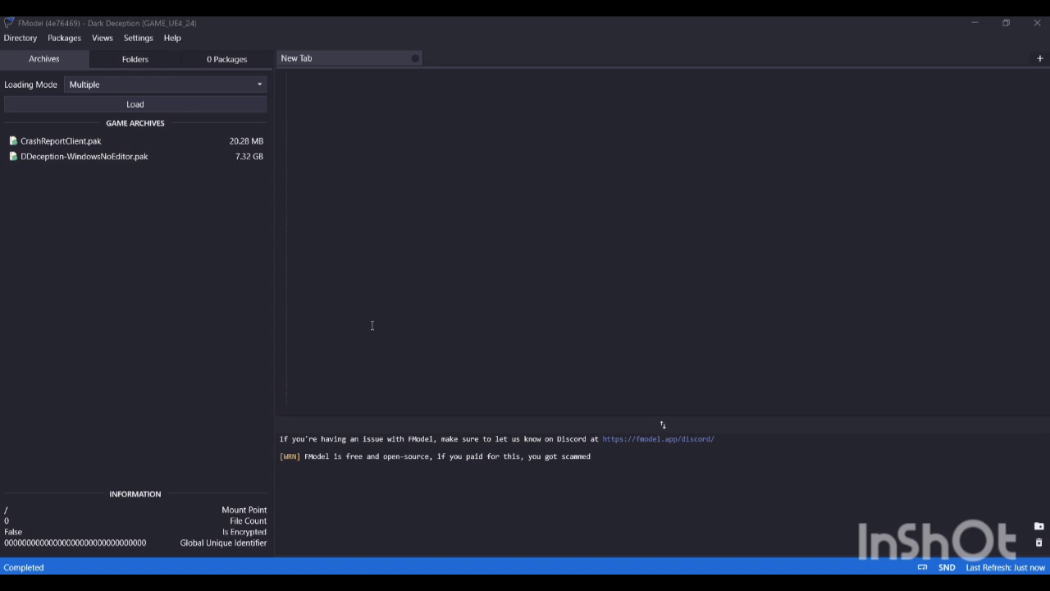
Step: In FModel, reselect the Dark Deception folder under Steam\steamapps\common as the game directory in the directory selector
left_click(17, 39)
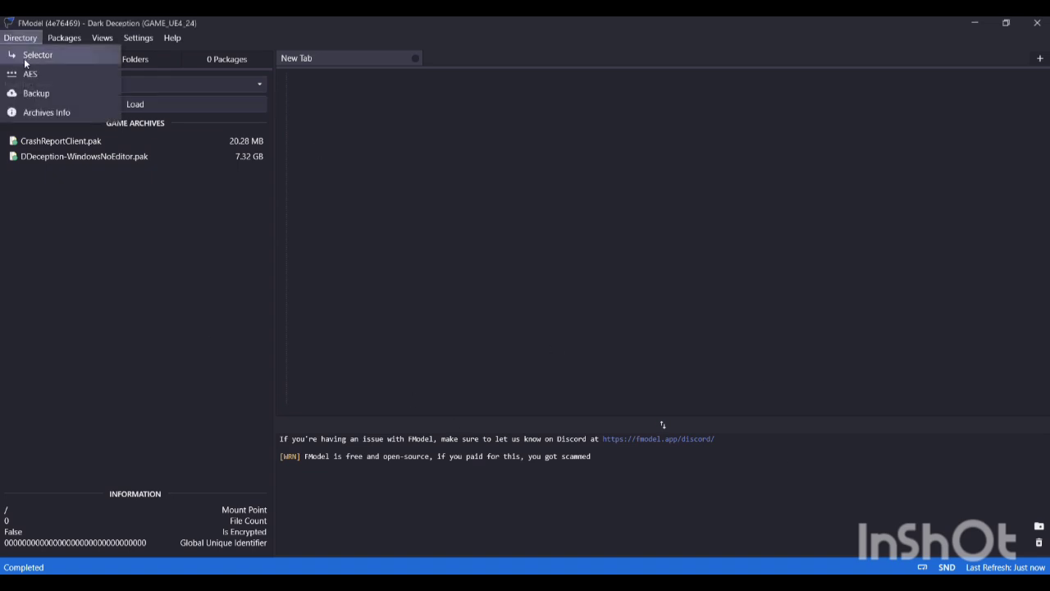
left_click(30, 56)
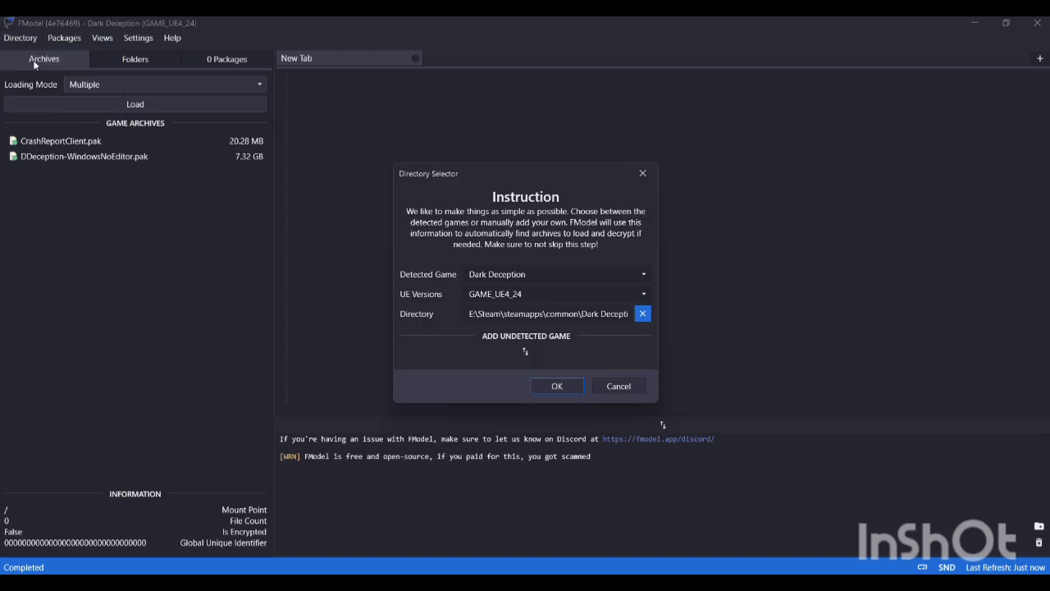
left_click(642, 317)
left_click(641, 316)
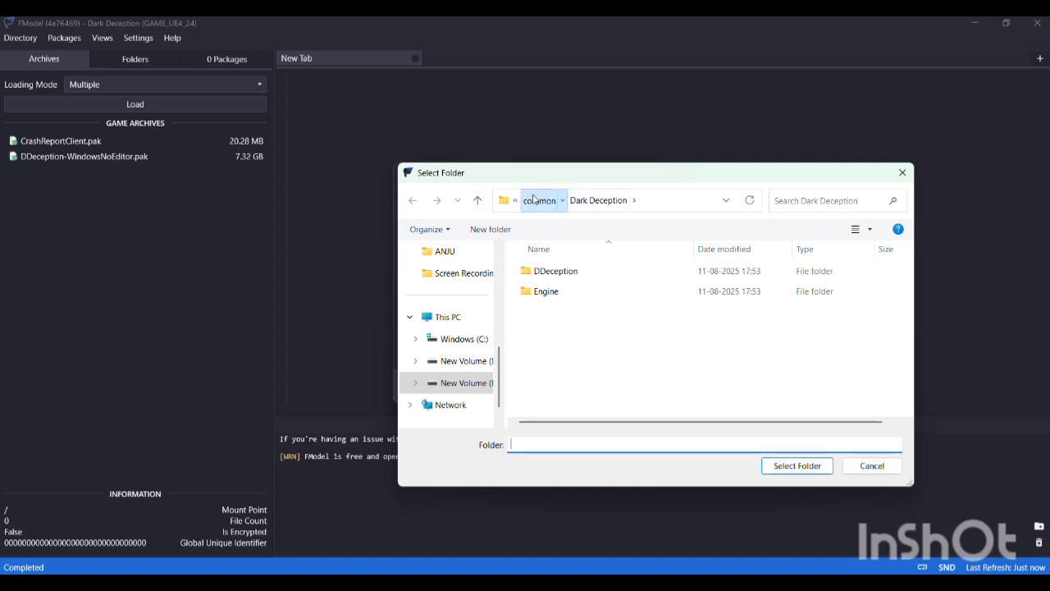
left_click(538, 201)
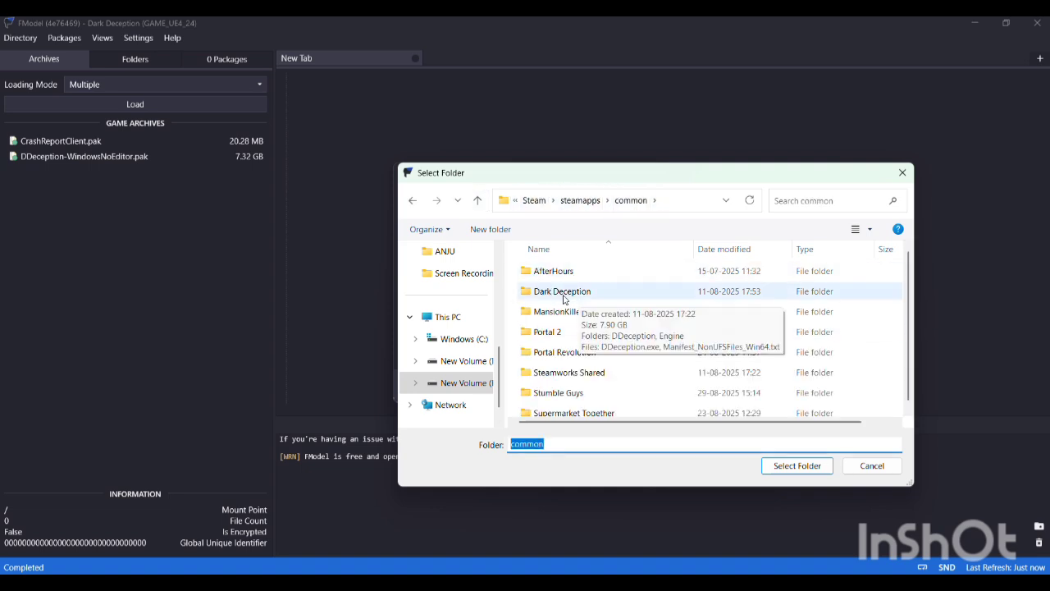
double_click(563, 292)
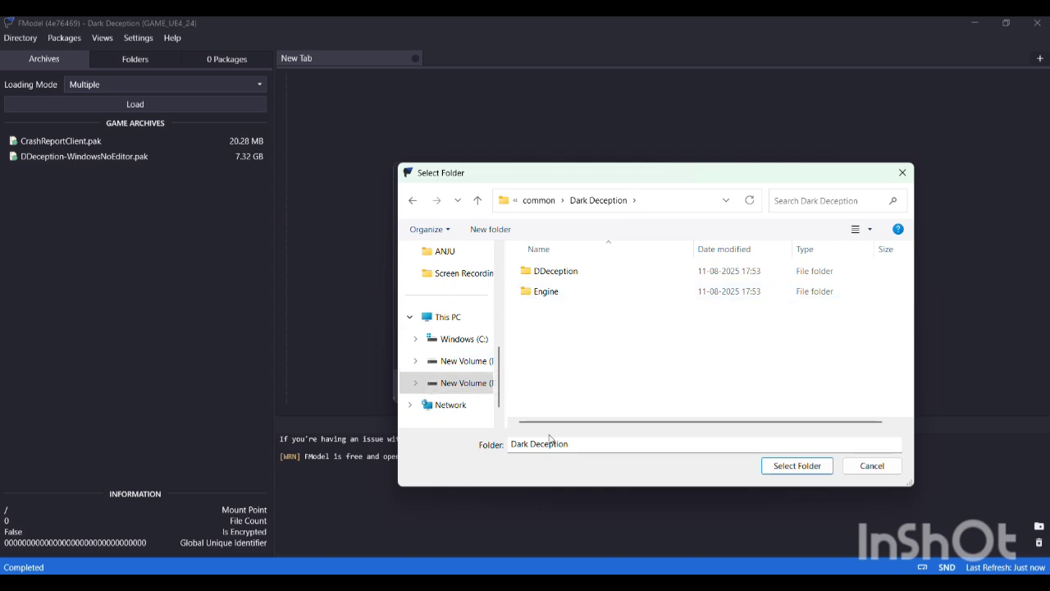
left_click(543, 203)
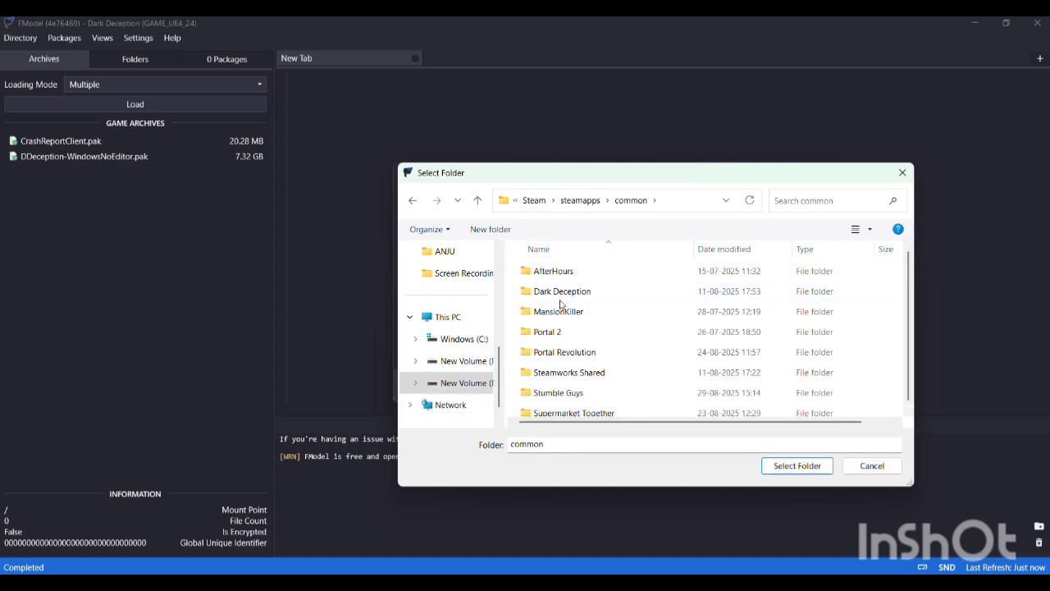
left_click(558, 294)
left_click(796, 465)
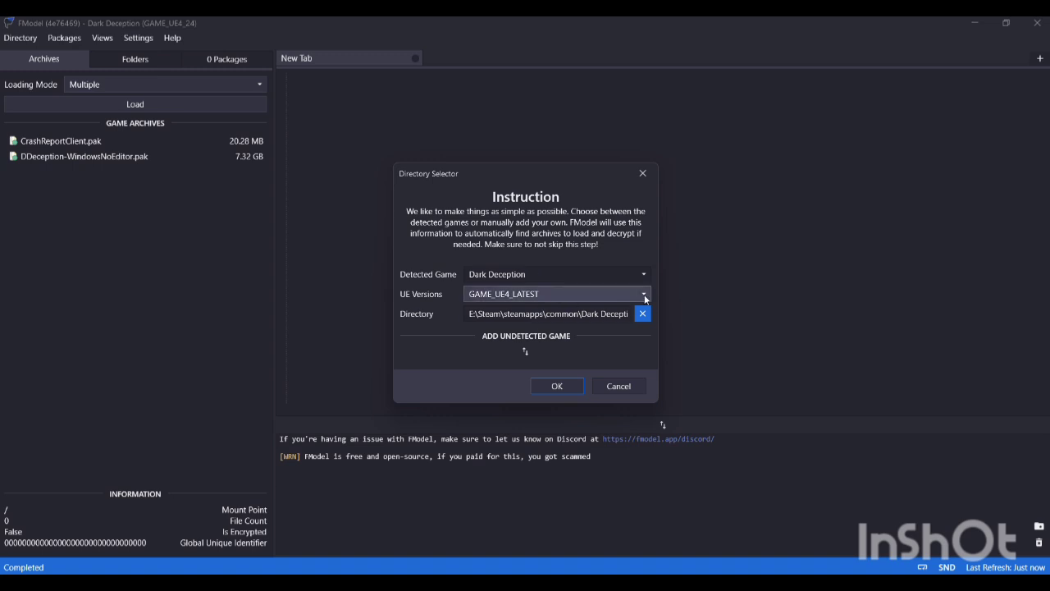
Step: Set the UE version to GAME_UE4_24 for Dark Deception and confirm the directory settings
left_click(645, 295)
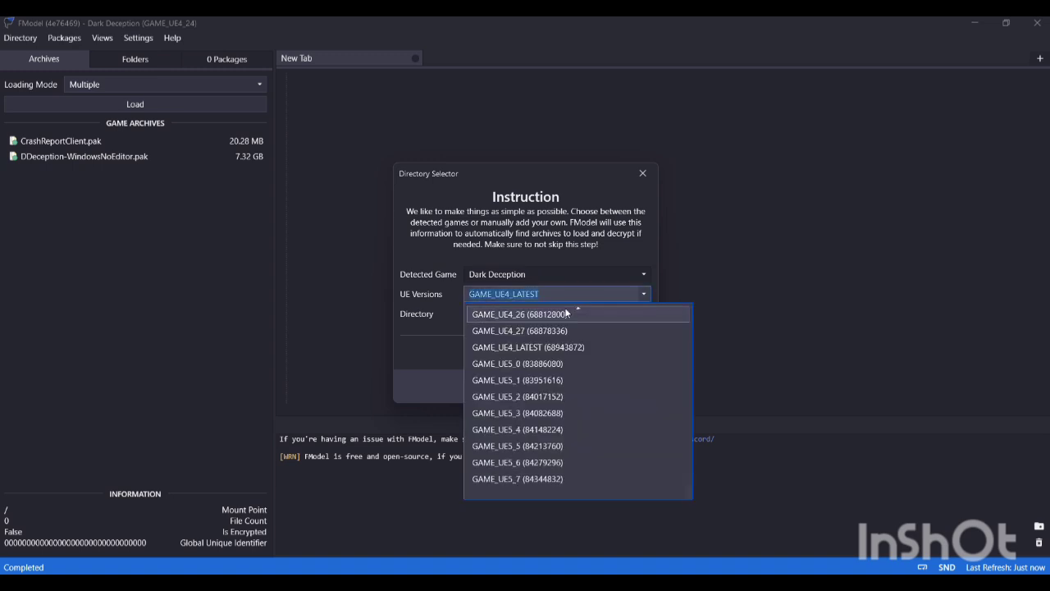
scroll(539, 364, "up", 2)
left_click(530, 365)
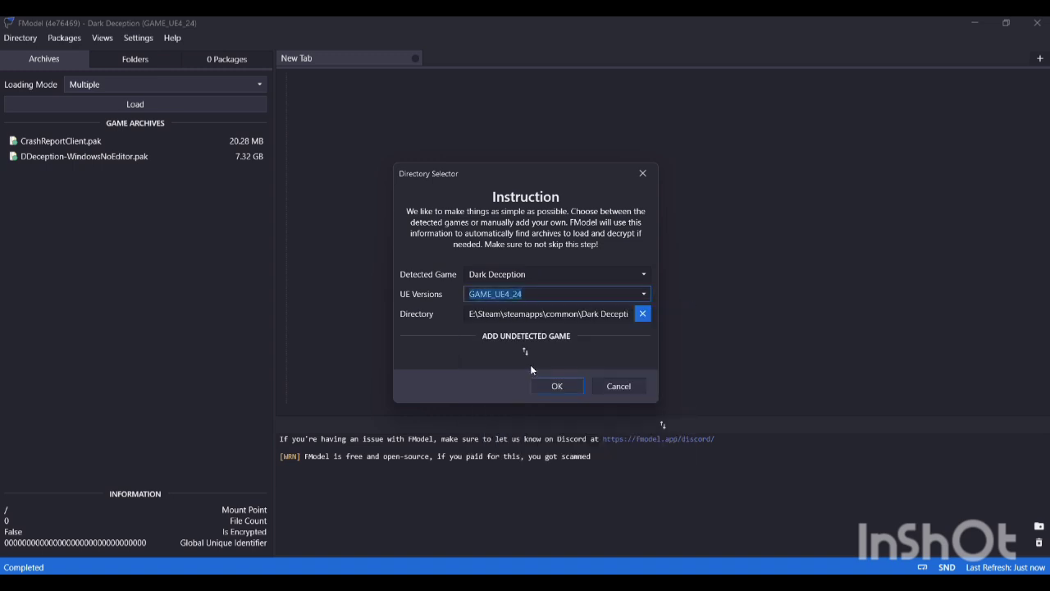
left_click(556, 386)
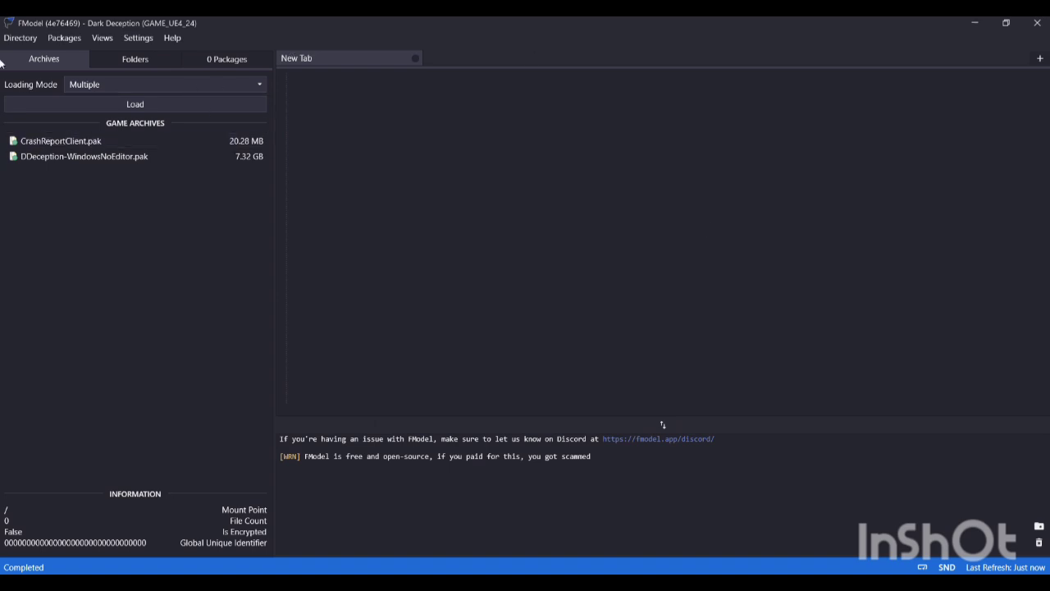
Step: Paste the game's copied AES key as the main static key in the AES Manager and confirm it
left_click(20, 38)
left_click(33, 76)
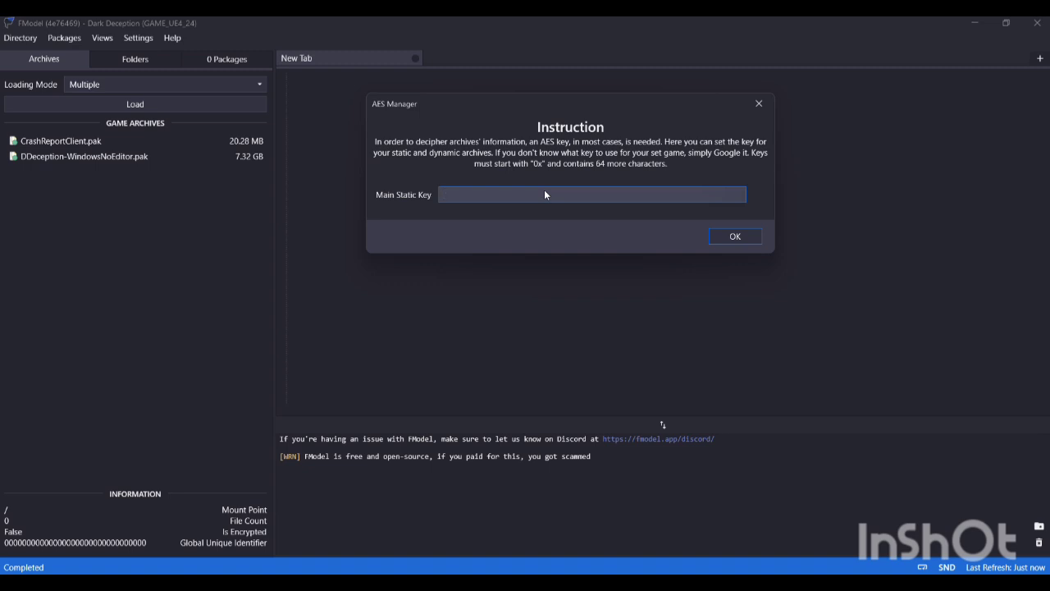
key("super+v")
key("Down")
key("Return")
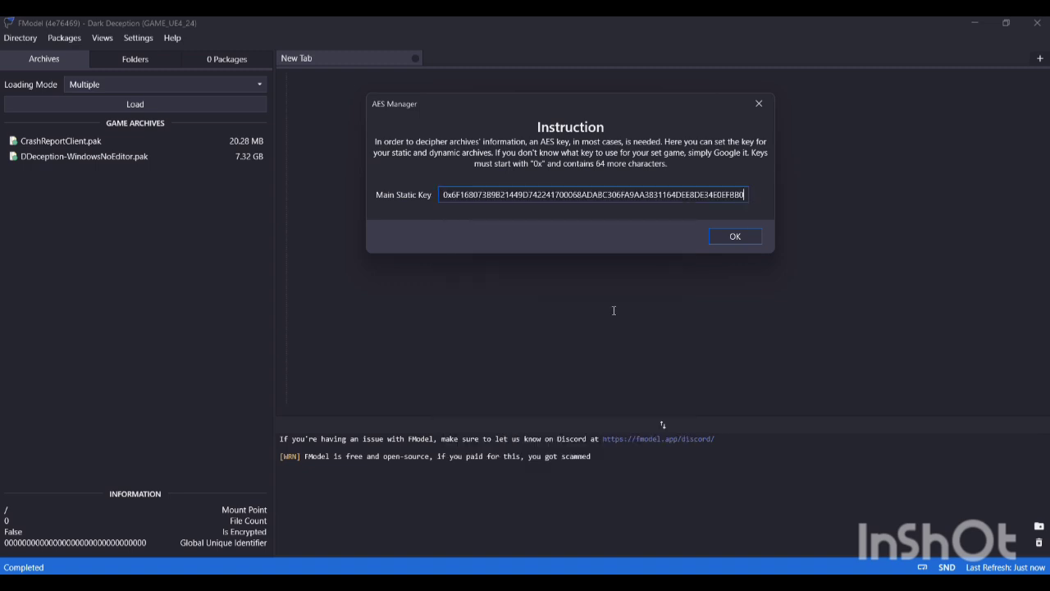
left_click(736, 238)
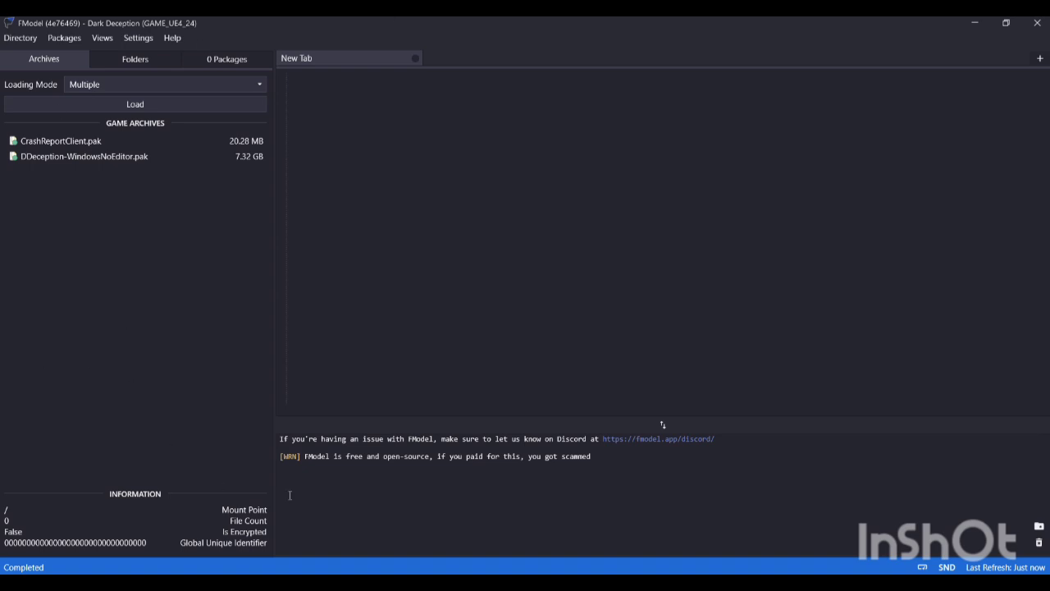
Step: Load DDeception-WindowsNoEditor.pak and open its DDeception/Content/Textures/01_Hotel folder
double_click(69, 156)
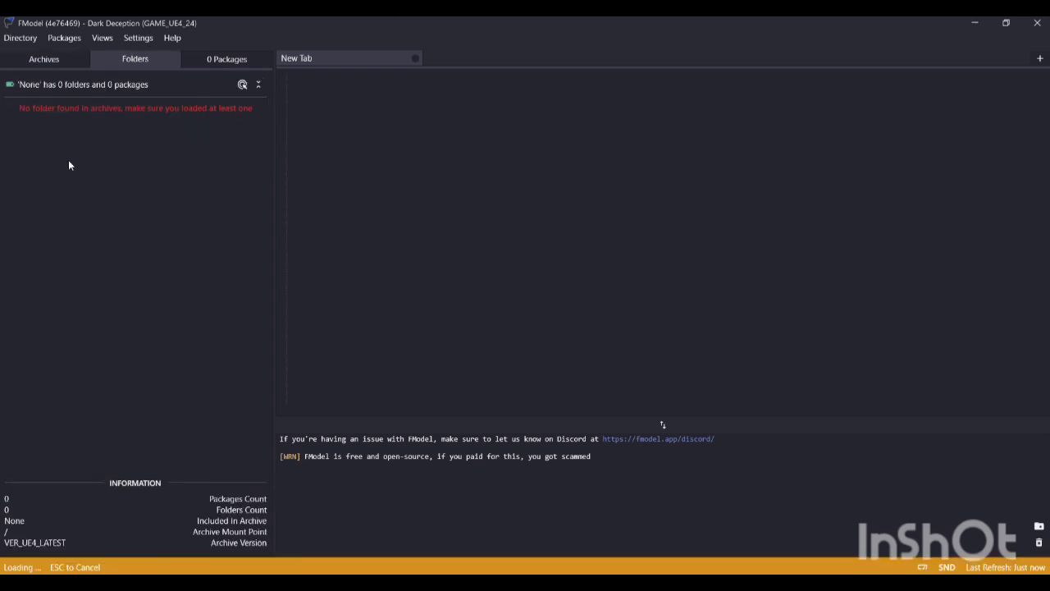
left_click(12, 110)
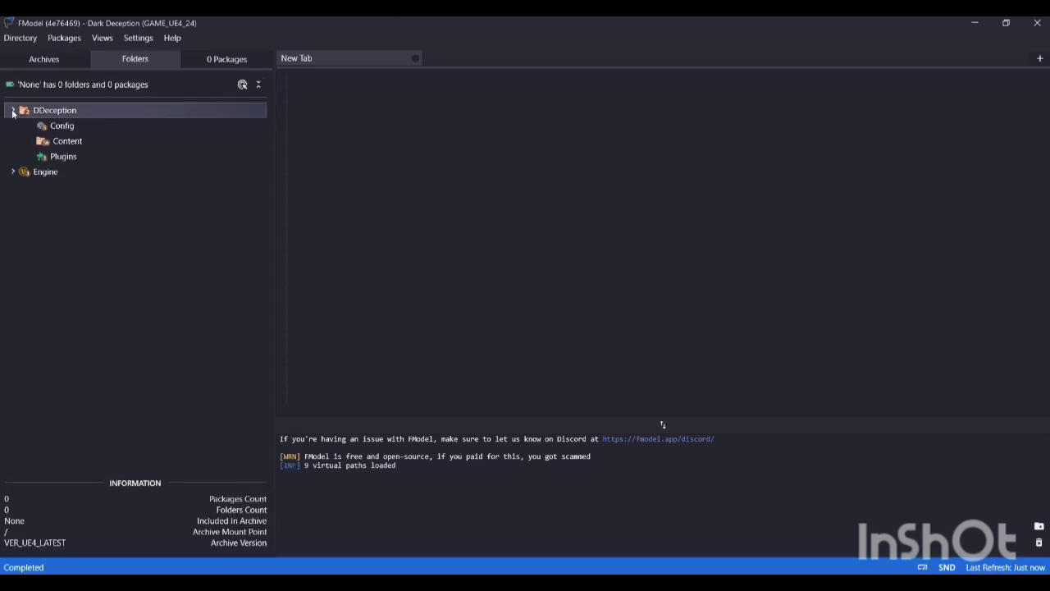
left_click(30, 141)
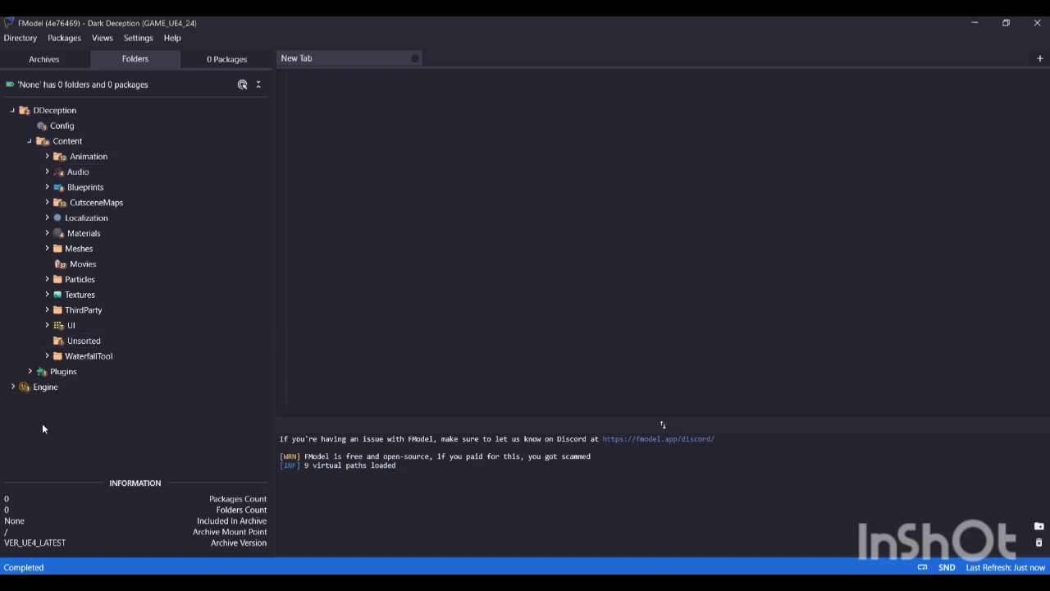
left_click(47, 295)
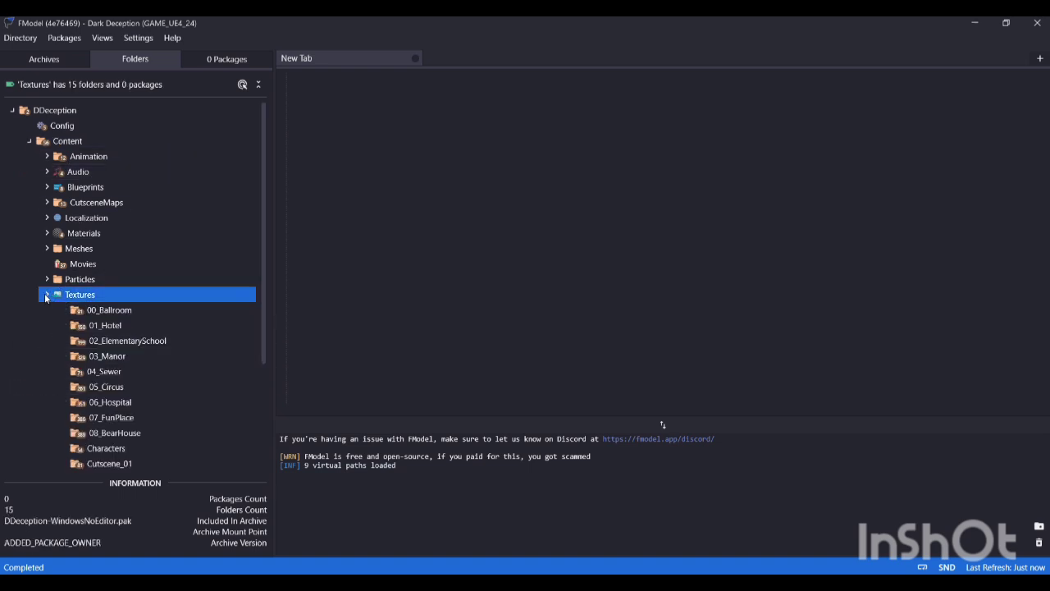
double_click(66, 322)
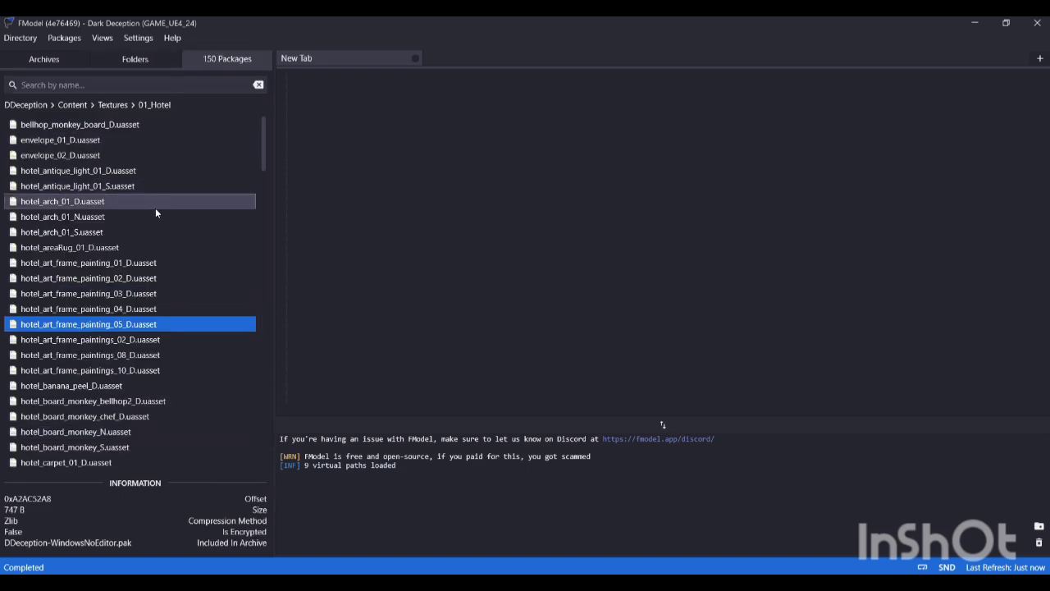
Step: Preview the hotel_art_frame_painting_01_D and hotel_door_01_D textures
double_click(95, 264)
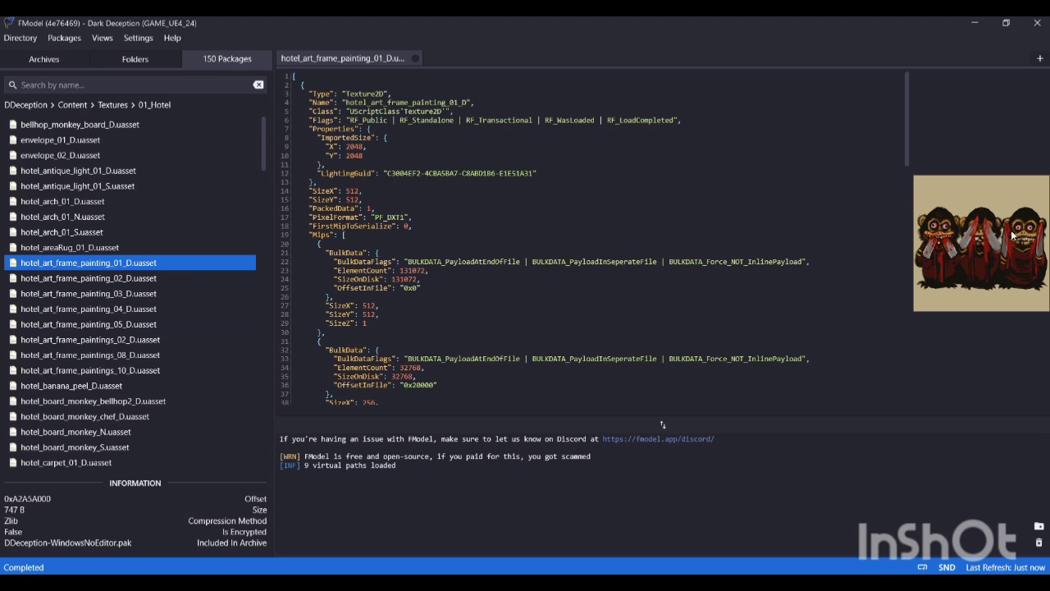
scroll(93, 329, "down", 8)
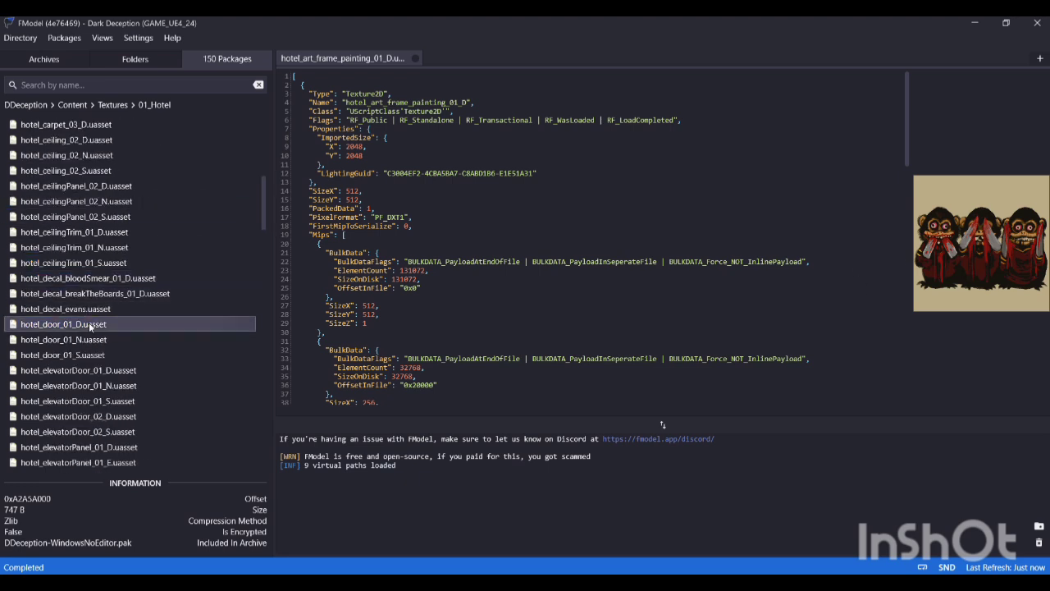
double_click(92, 325)
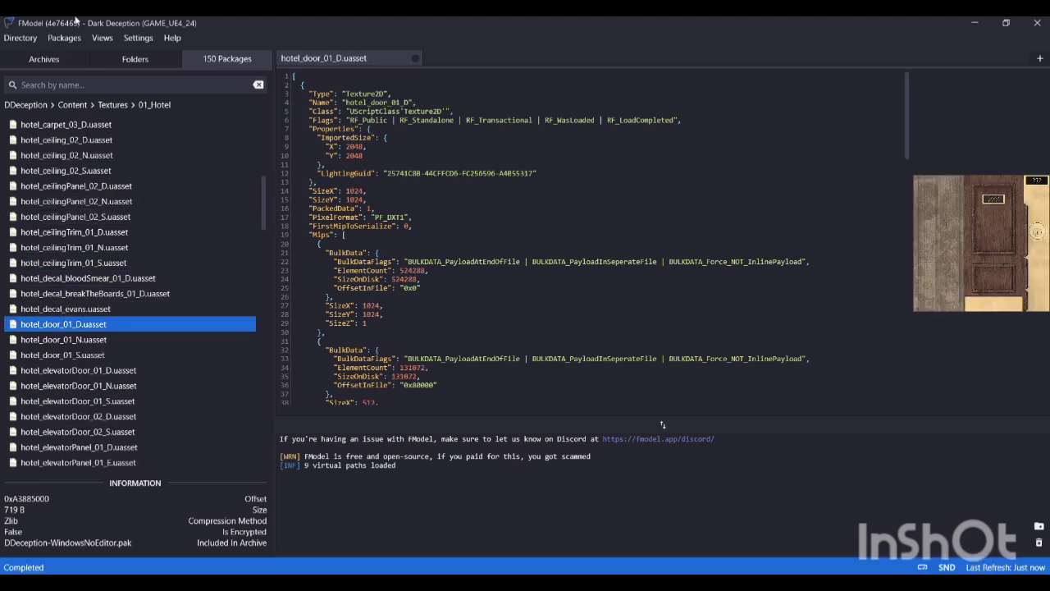
Step: Open the Content/Meshes/01_Hotel folder and inspect the CeilingLight2 mesh in the 3D Viewer
left_click(116, 104)
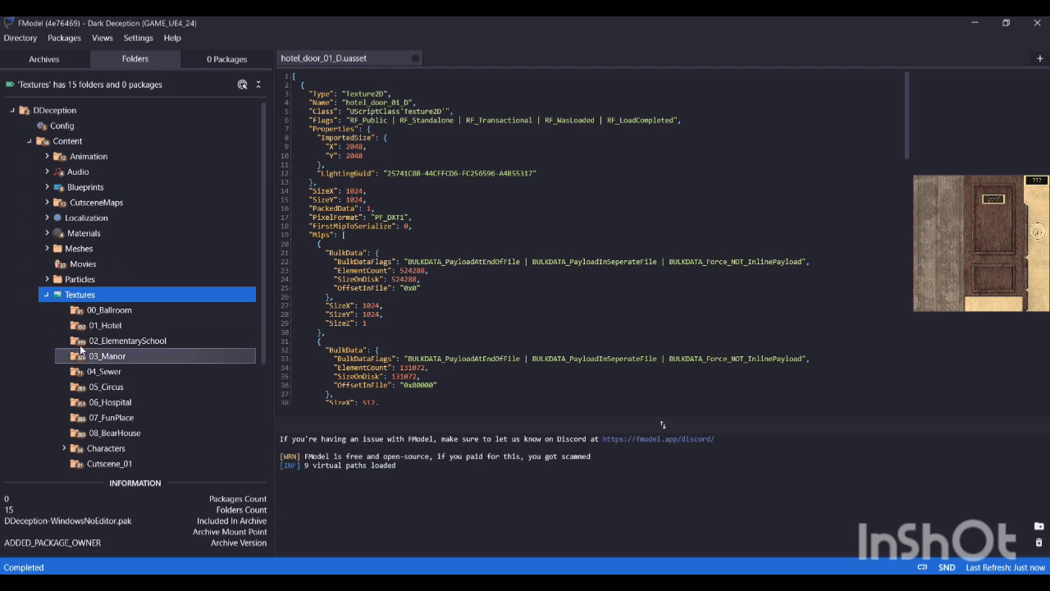
left_click(48, 297)
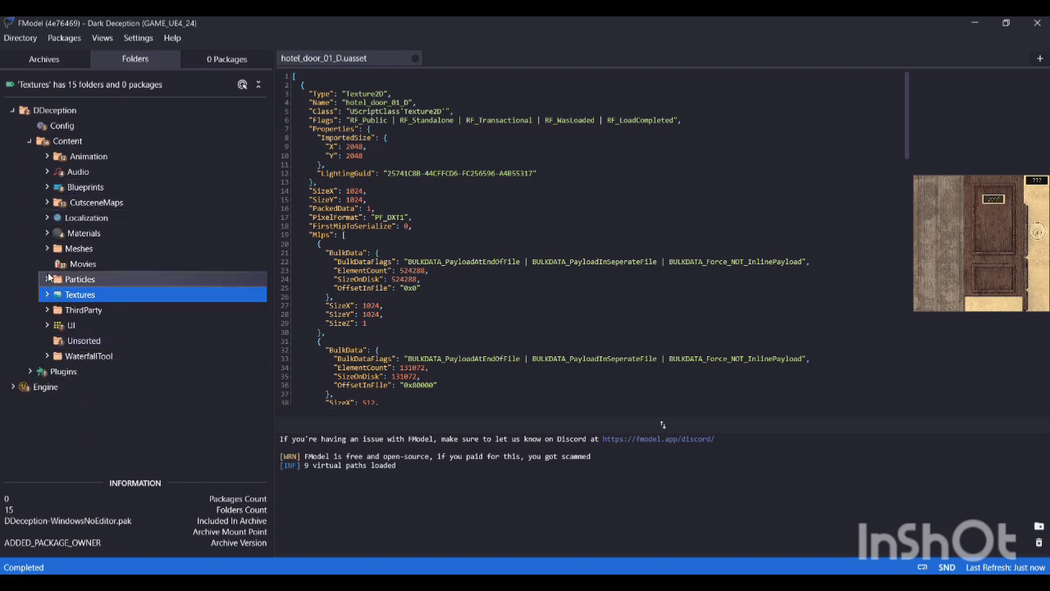
left_click(47, 249)
left_click(79, 282)
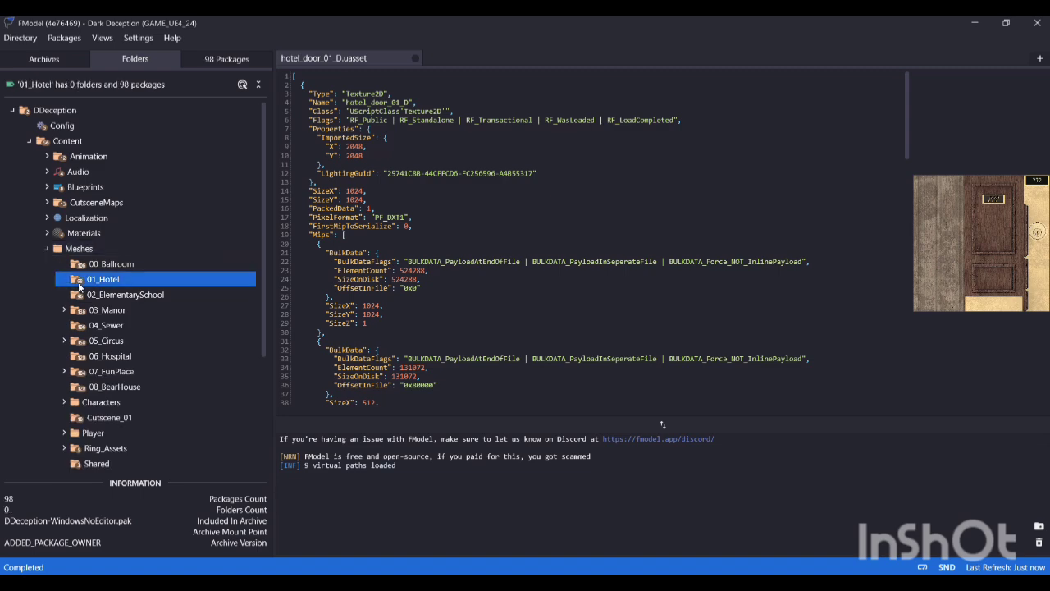
double_click(80, 282)
double_click(102, 172)
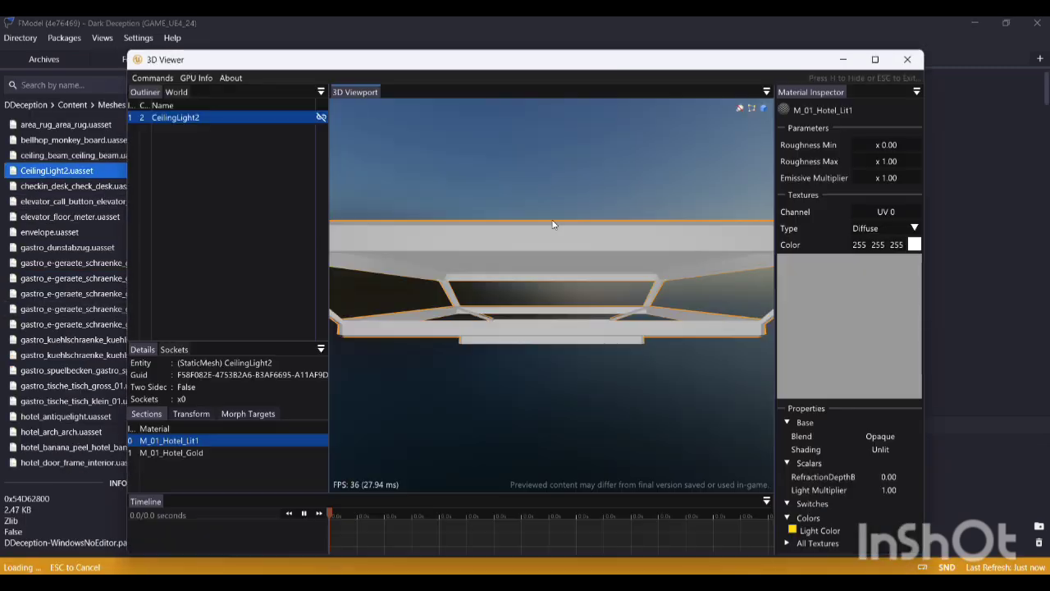
left_click_drag(553, 225, 656, 206)
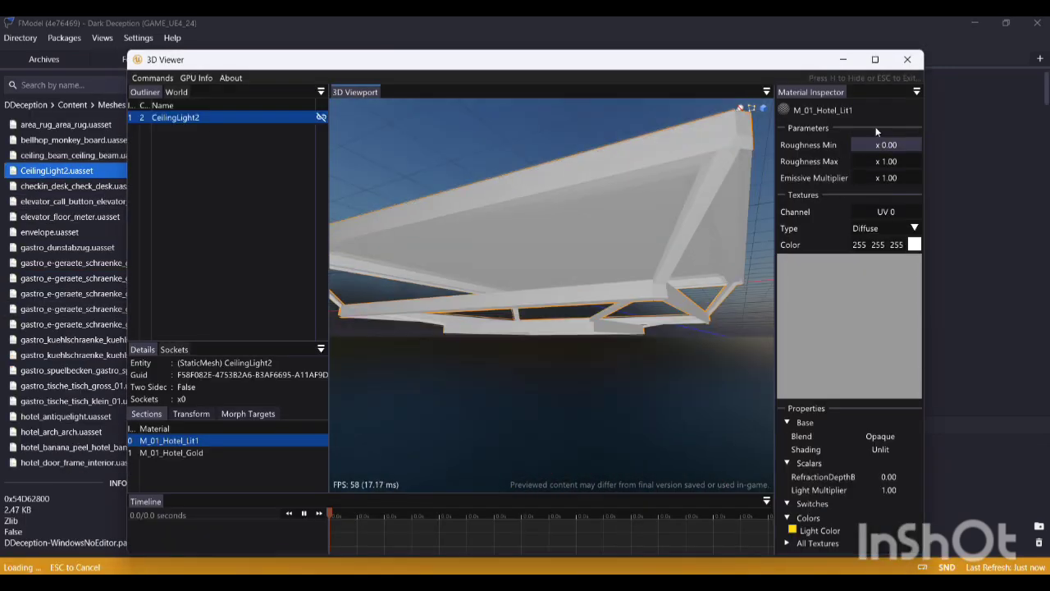
key("Escape")
Step: Inspect the gastro_tische_tisch_klein_01 and hotel_maze_tile_03 meshes from several angles in the 3D Viewer, closing it after each
double_click(70, 401)
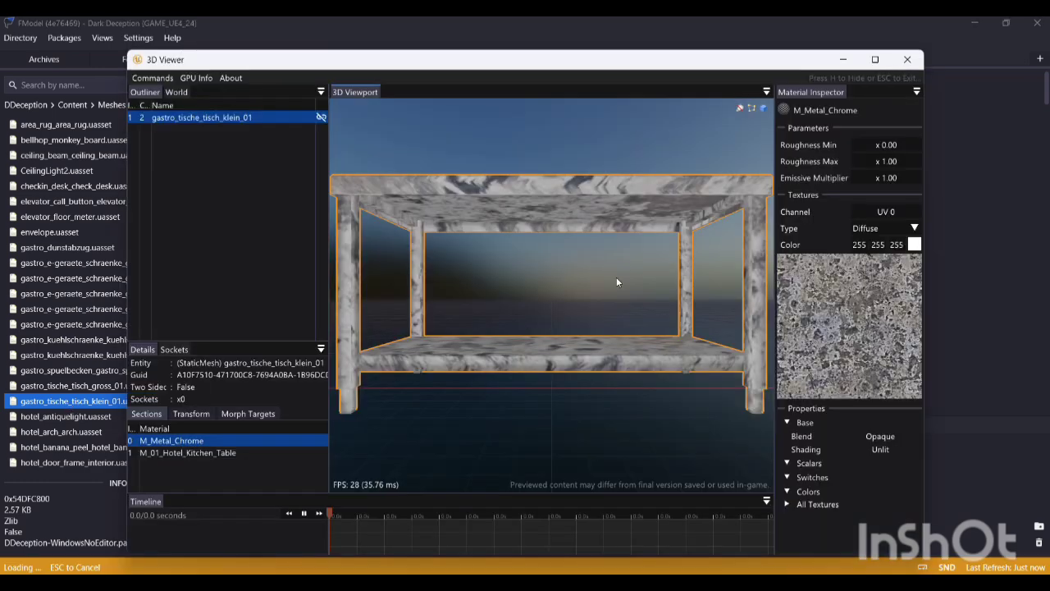
mouse_move(616, 281)
left_mouse_down()
mouse_move(673, 352)
mouse_move(591, 296)
mouse_move(657, 308)
mouse_move(623, 296)
left_mouse_up()
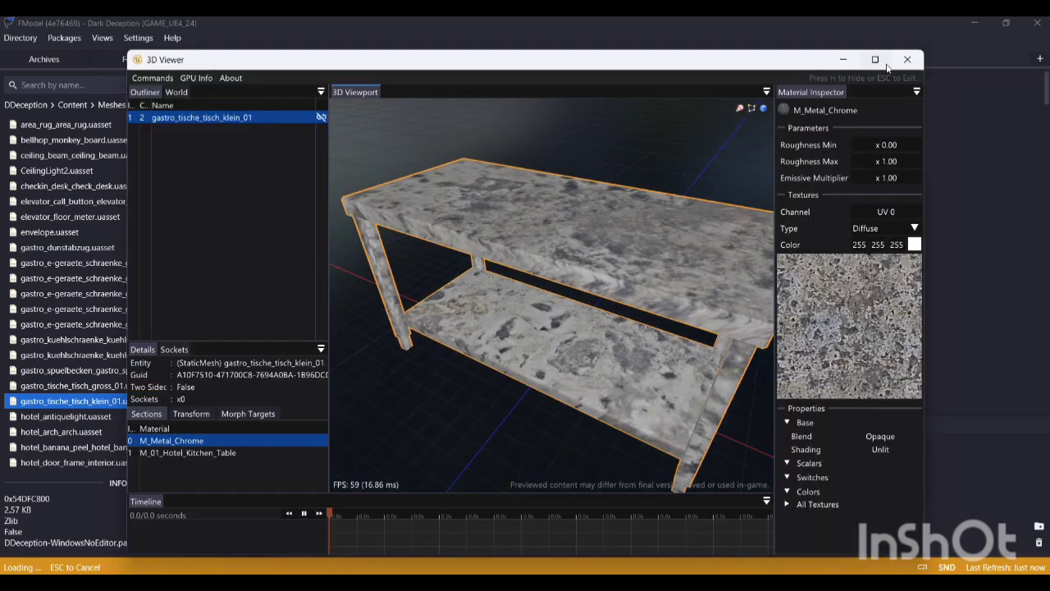
left_click(908, 59)
scroll(123, 328, "down", 8)
left_click(121, 356)
double_click(121, 360)
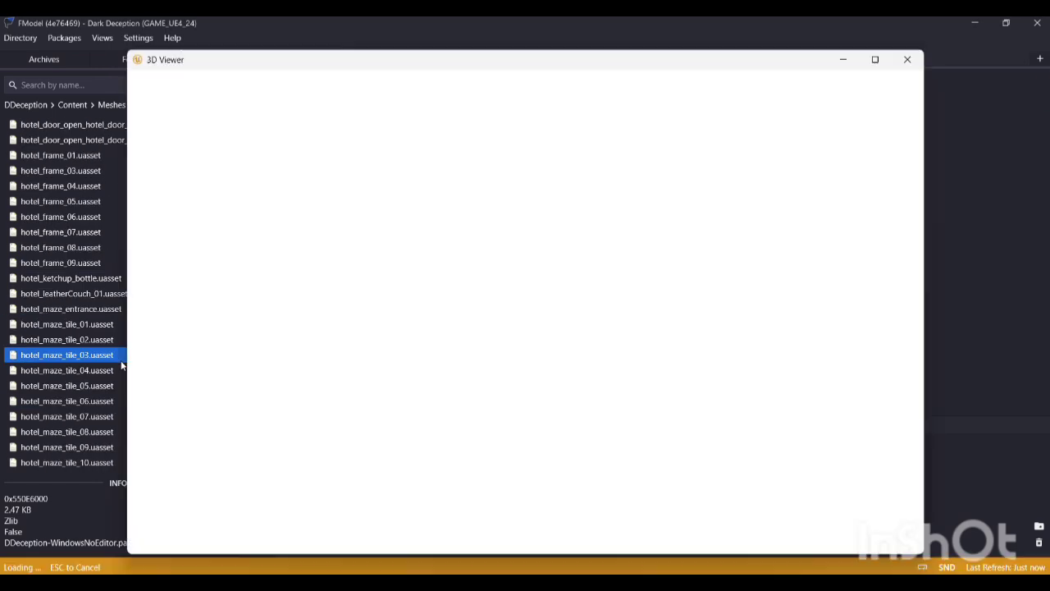
left_click_drag(505, 302, 656, 345)
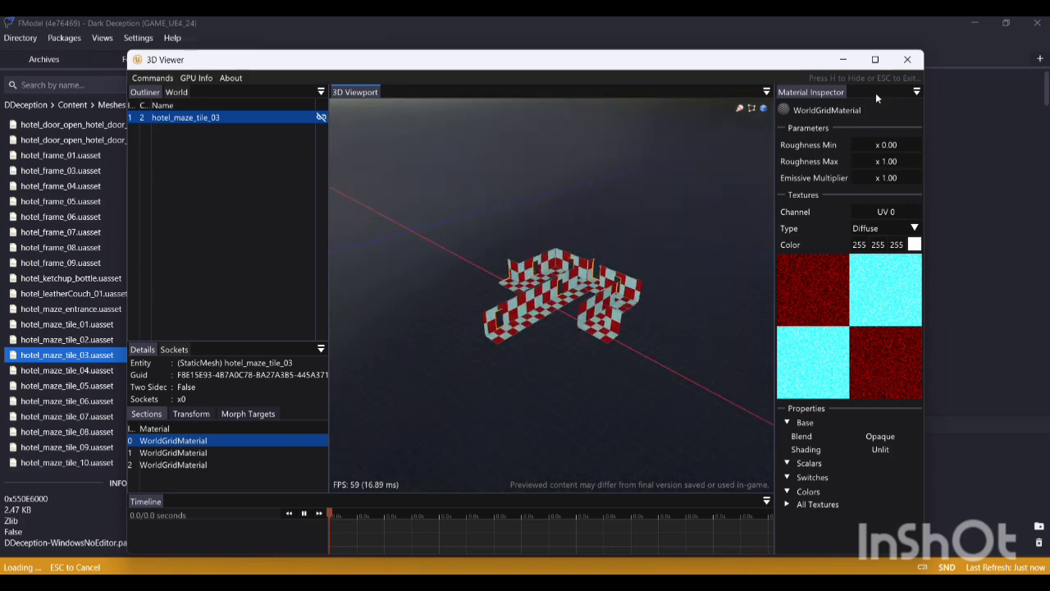
left_click(907, 59)
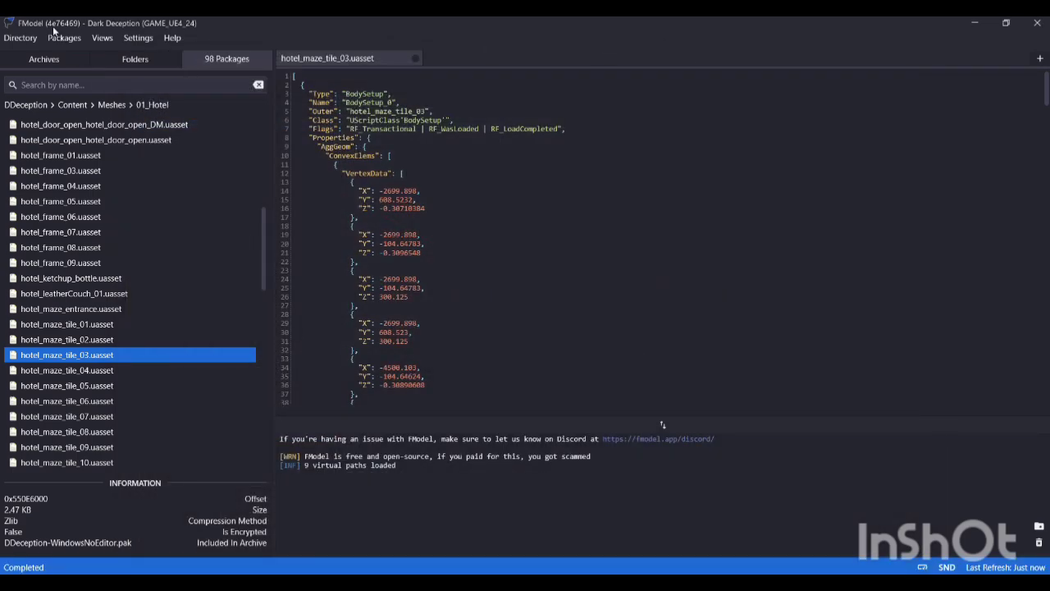
Step: Save all the package textures of the Content/Textures/01_Hotel folder
left_click(41, 105)
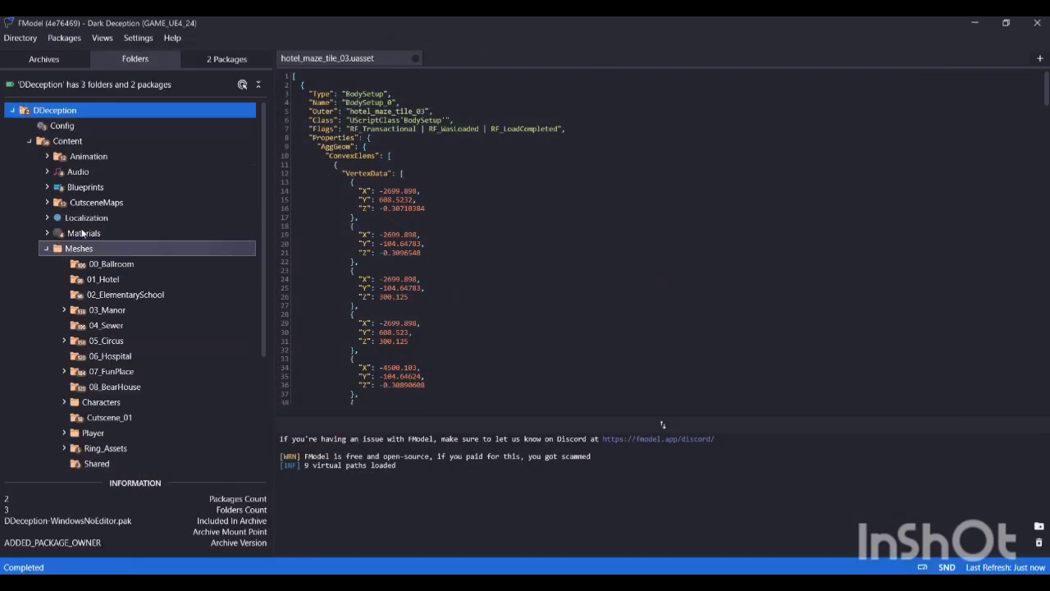
left_click(44, 250)
left_click(27, 146)
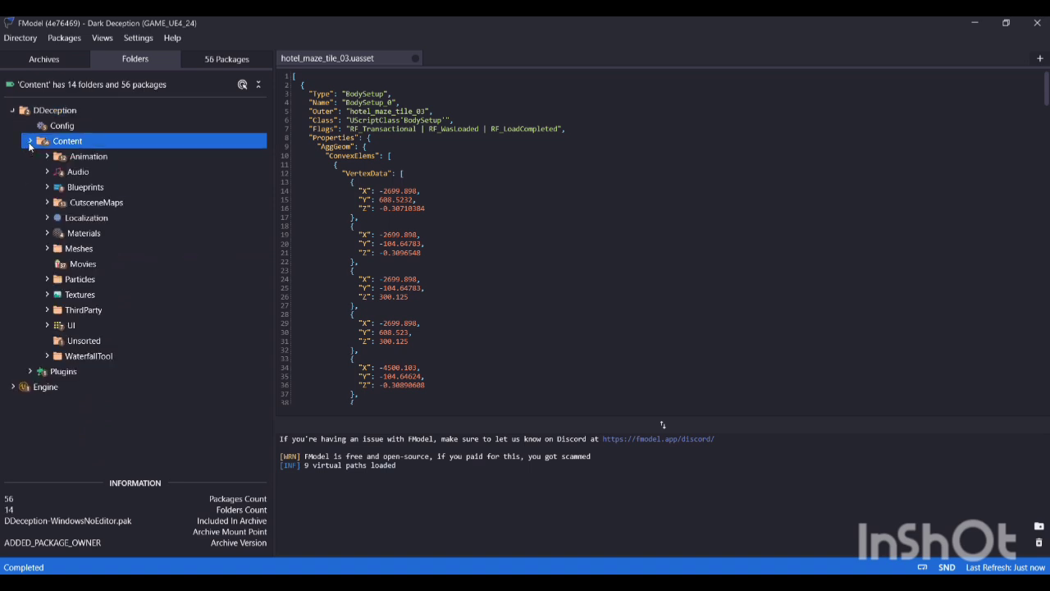
left_click(47, 295)
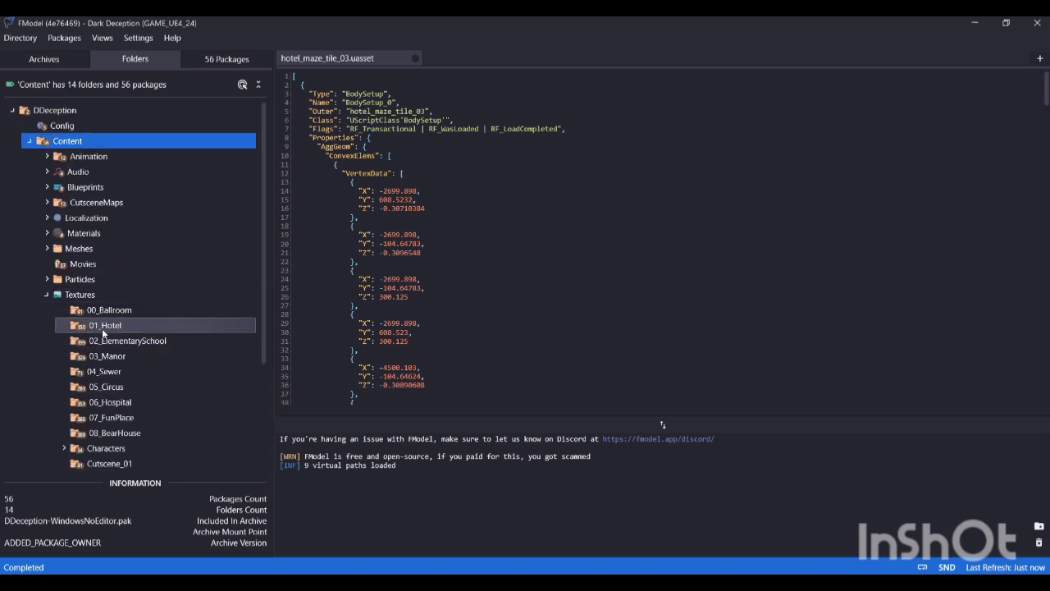
left_click(97, 325)
right_click(94, 325)
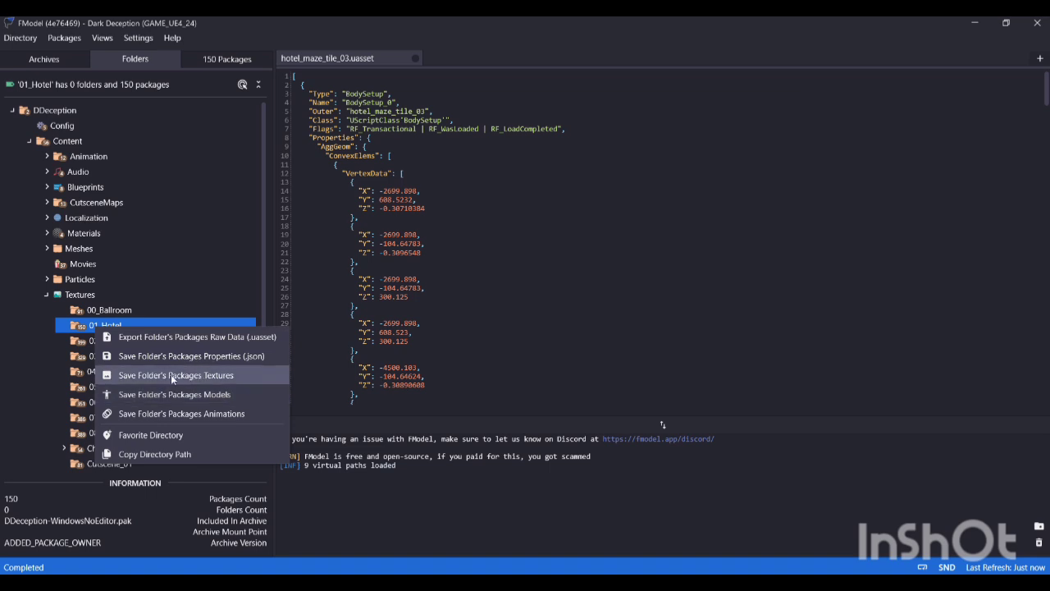
left_click(176, 375)
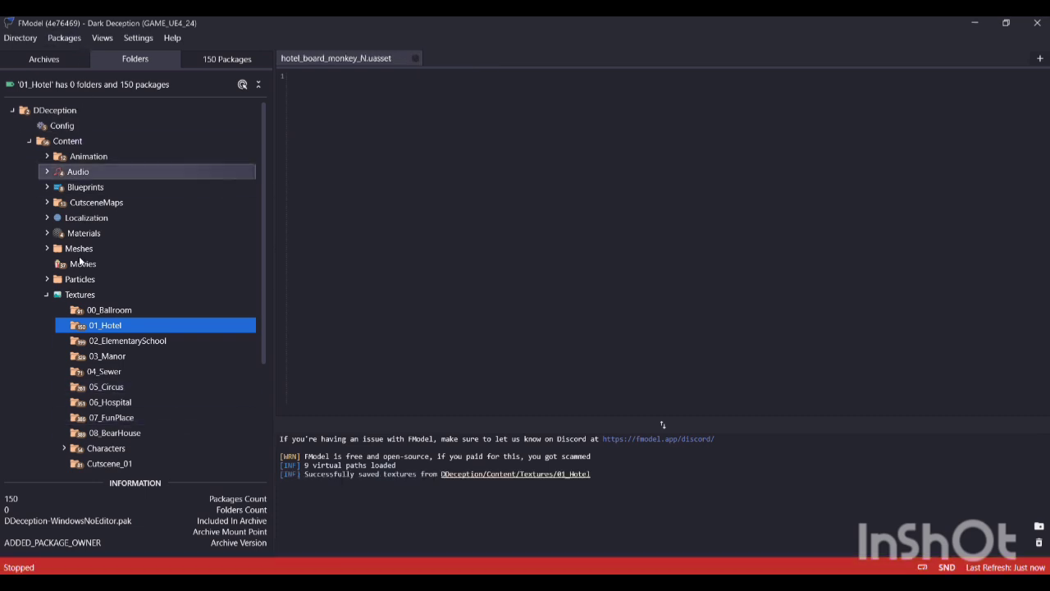
Step: Search the loaded packages for 01_Hotel and open 01_Hotel.umap from the Content folder in the 3D Viewer
left_click(63, 40)
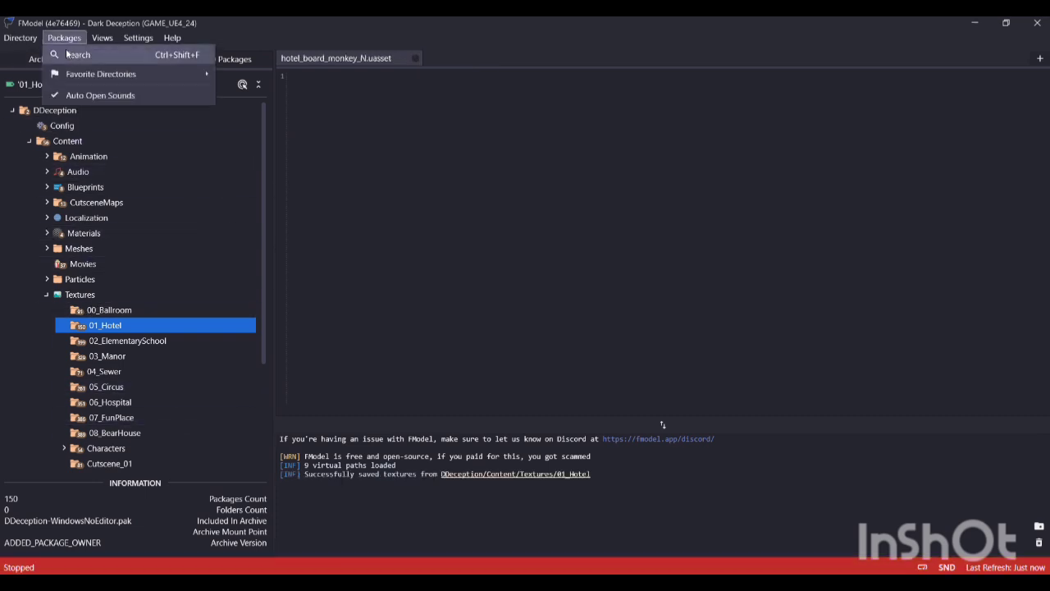
left_click(76, 55)
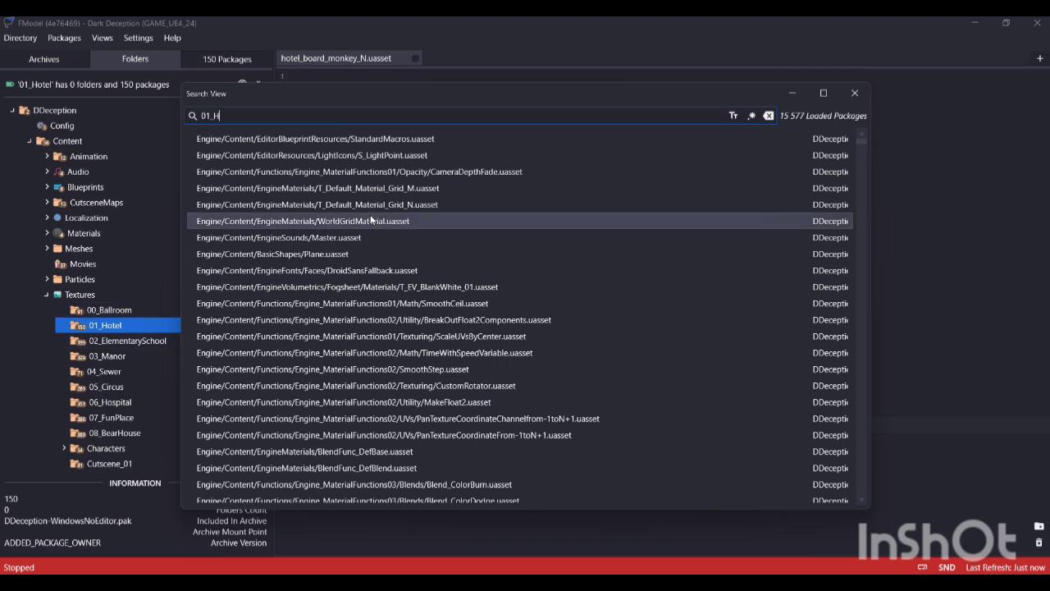
type("01_Hotel")
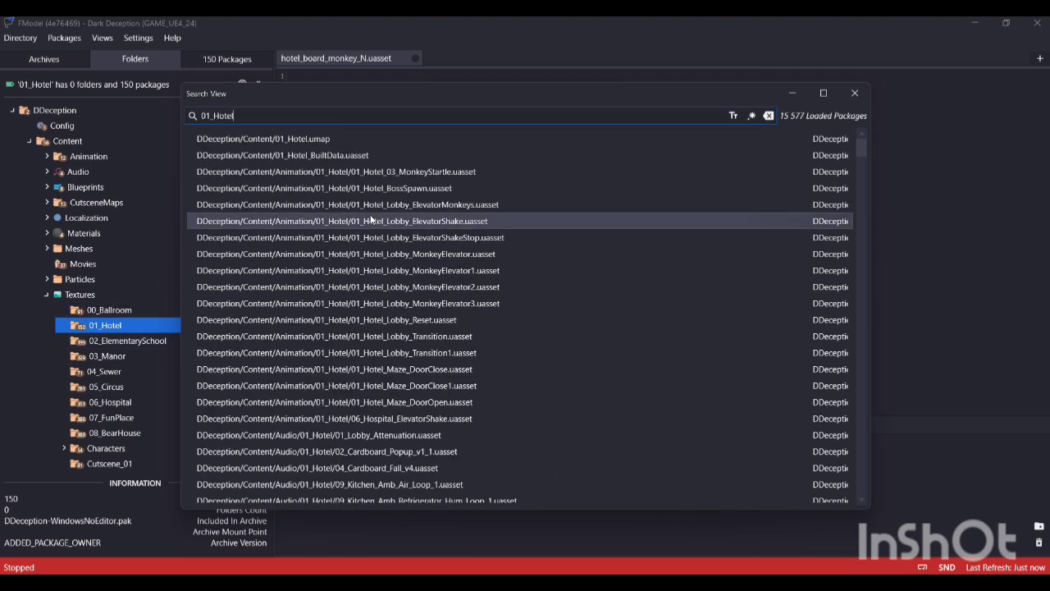
double_click(289, 141)
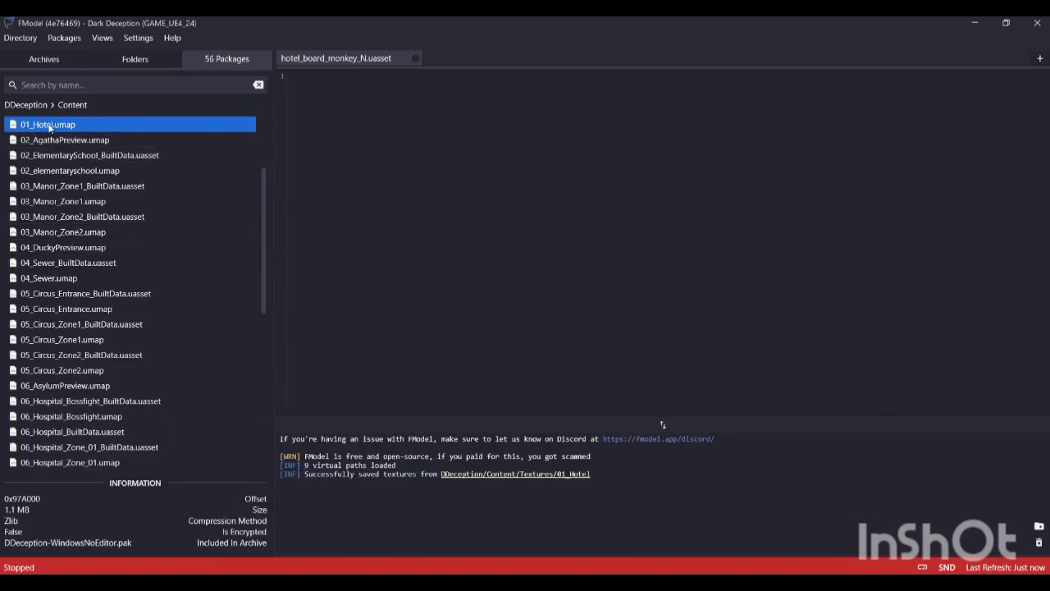
scroll(58, 139, "up", 3)
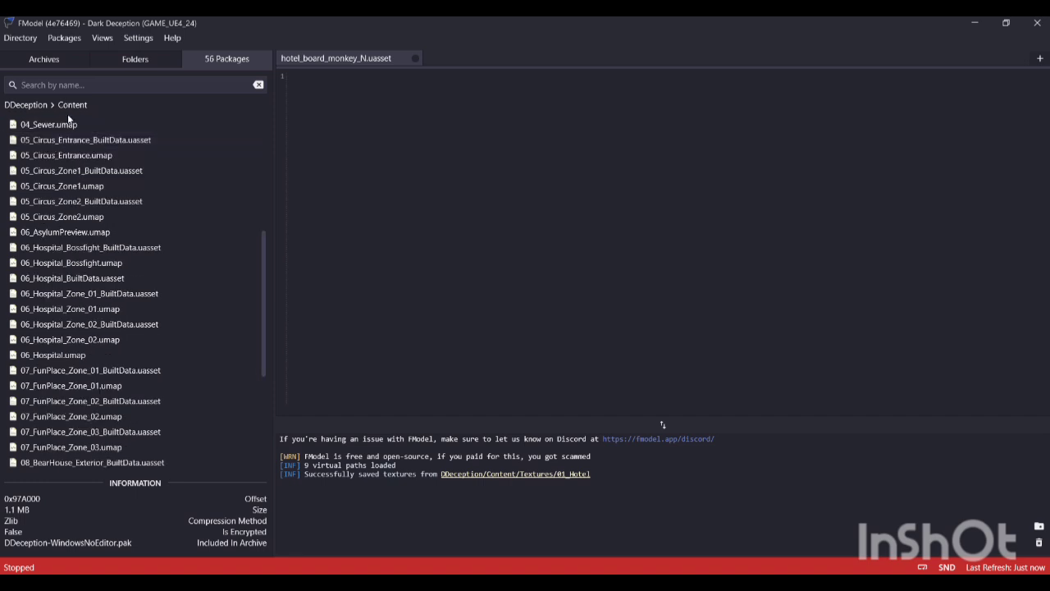
double_click(45, 248)
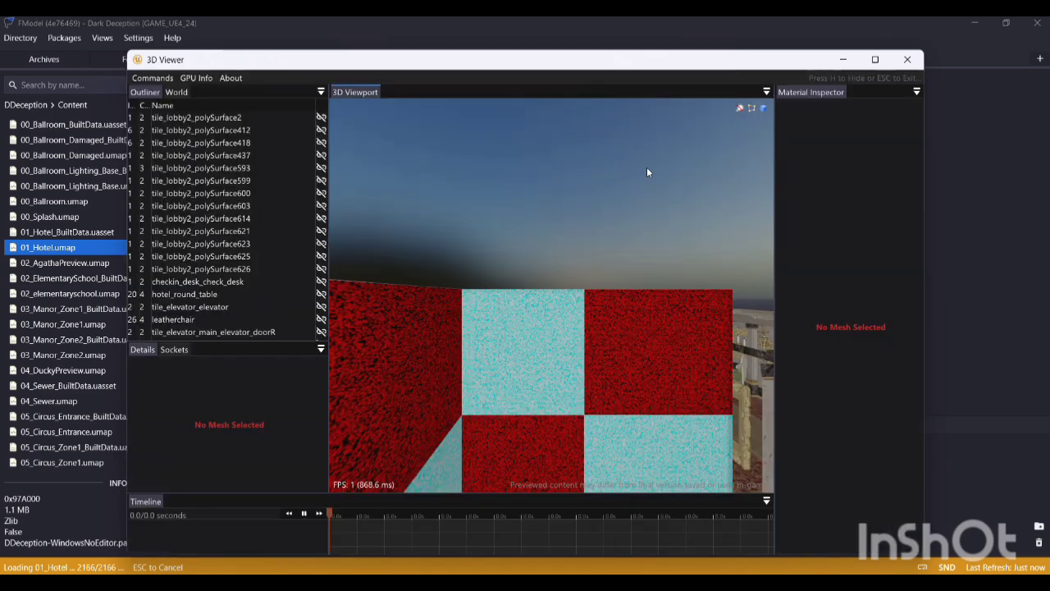
Step: Fly through the 01_Hotel map in the 3D viewport to examine its layout
left_click_drag(647, 166, 504, 446)
key("s")
key("w")
key("s")
key("s")
key("w")
key("w")
key("d")
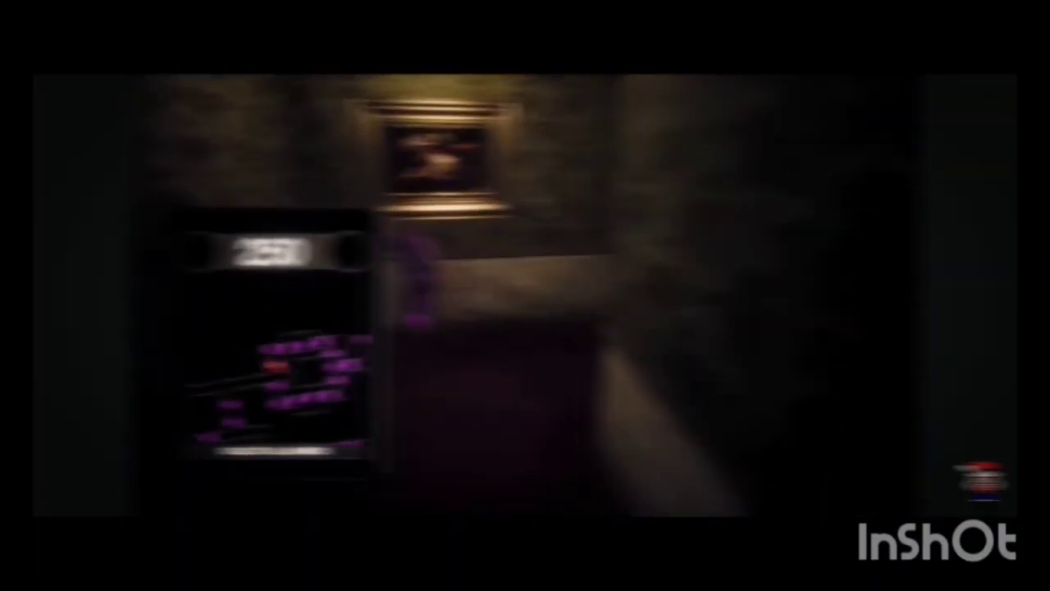